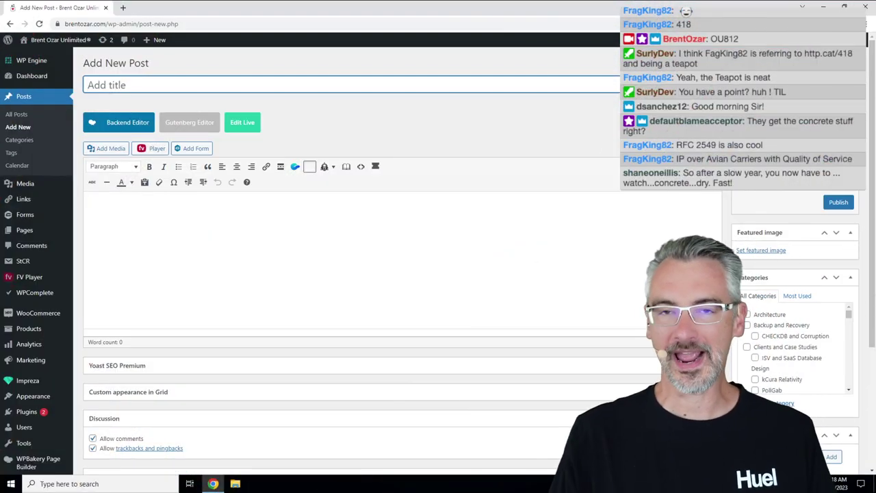
Step: Open the Single AI Post Creator of the Aiomatic content writer plugin from the new post page
{"action": "left_click", "coordinate": [174, 217]}
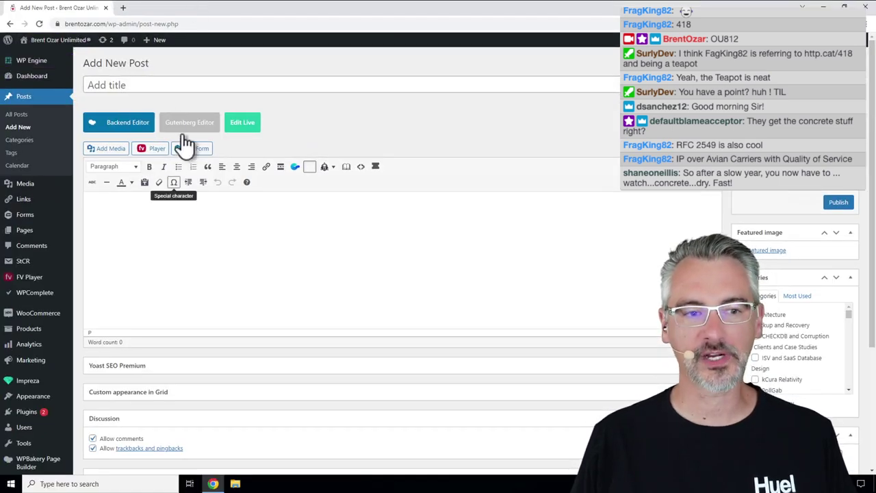
{"action": "left_click", "coordinate": [288, 120]}
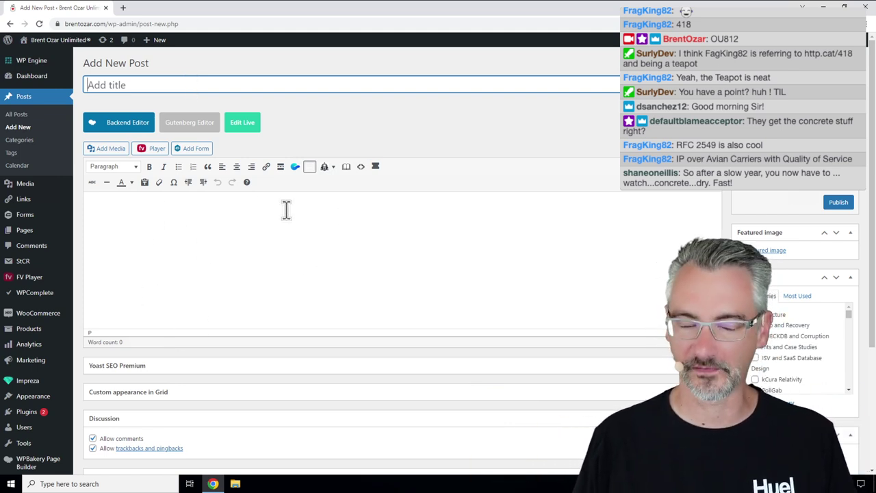
{"action": "scroll", "coordinate": [132, 282], "scroll_direction": "down", "scroll_amount": 2}
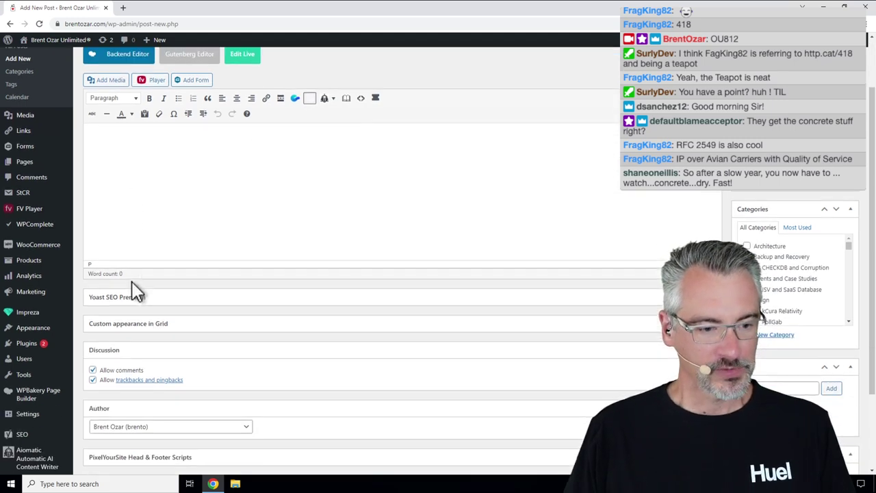
{"action": "scroll", "coordinate": [101, 371], "scroll_direction": "down", "scroll_amount": 1}
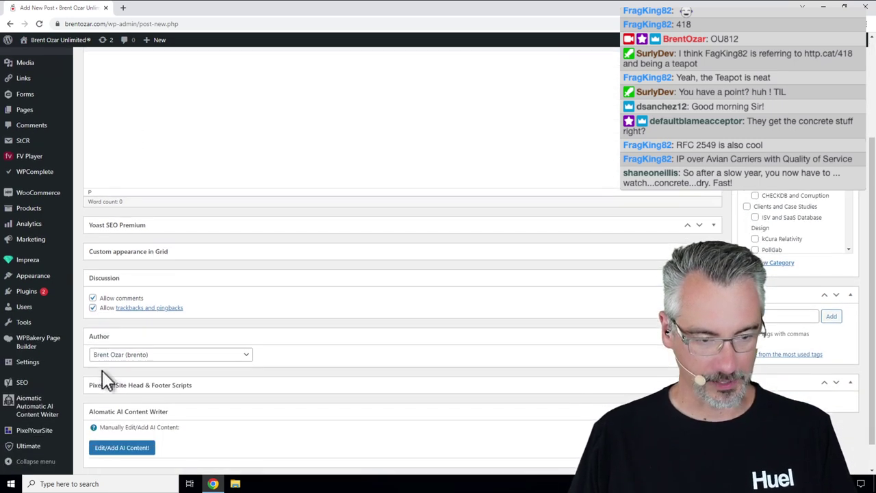
{"action": "mouse_move", "coordinate": [41, 413]}
{"action": "left_click", "coordinate": [110, 325]}
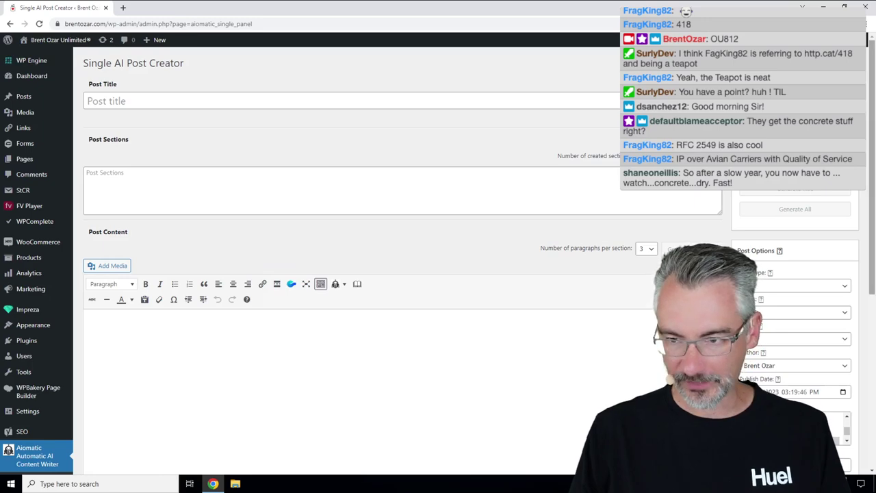
Step: Set the AI model to gpt-3.5-turbo in the Model Settings and collapse that section
{"action": "left_click_drag", "start_coordinate": [873, 230], "coordinate": [856, 397]}
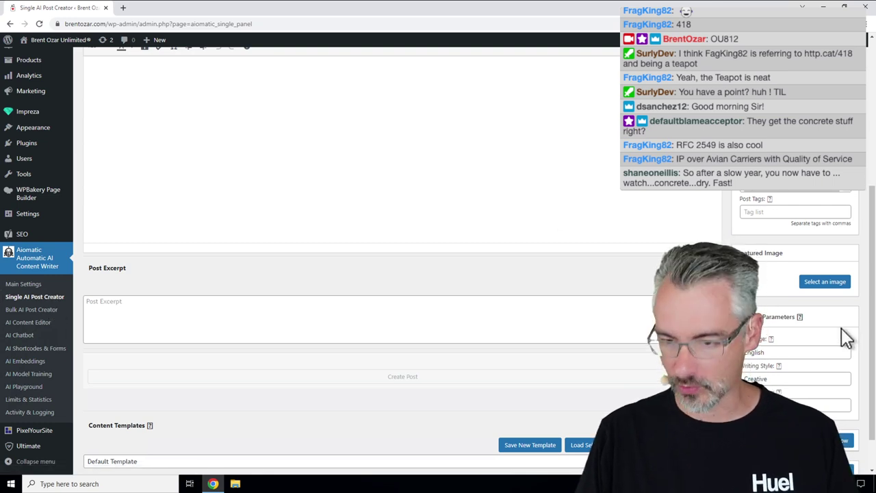
{"action": "left_click_drag", "start_coordinate": [870, 351], "coordinate": [868, 425]}
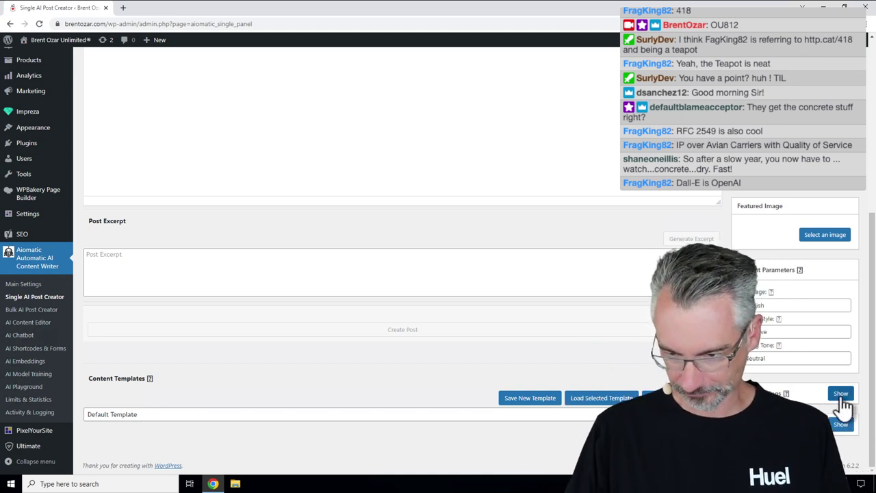
{"action": "left_click", "coordinate": [841, 395]}
{"action": "scroll", "coordinate": [872, 421], "scroll_direction": "down", "scroll_amount": 1}
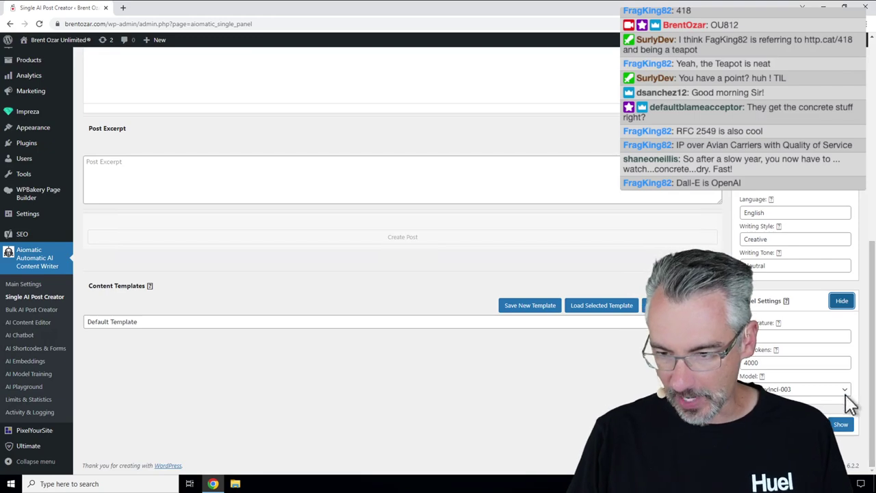
{"action": "left_click", "coordinate": [845, 392]}
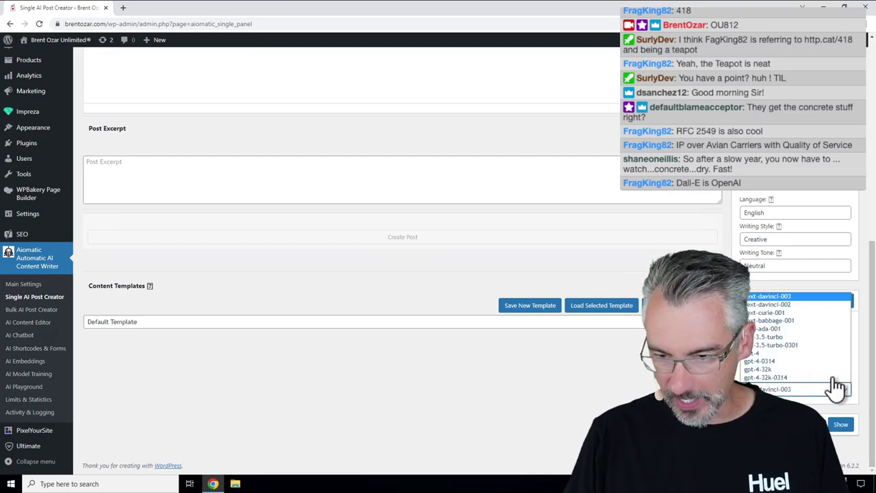
{"action": "left_click", "coordinate": [803, 336]}
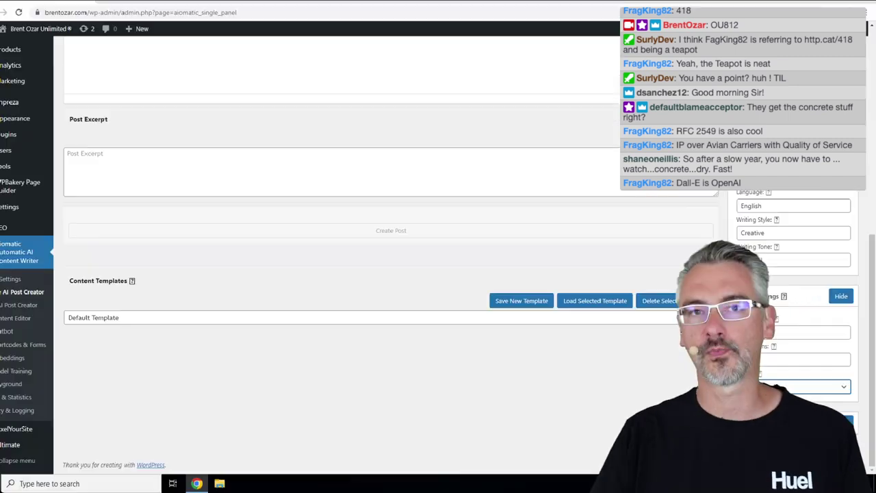
{"action": "left_click", "coordinate": [842, 303]}
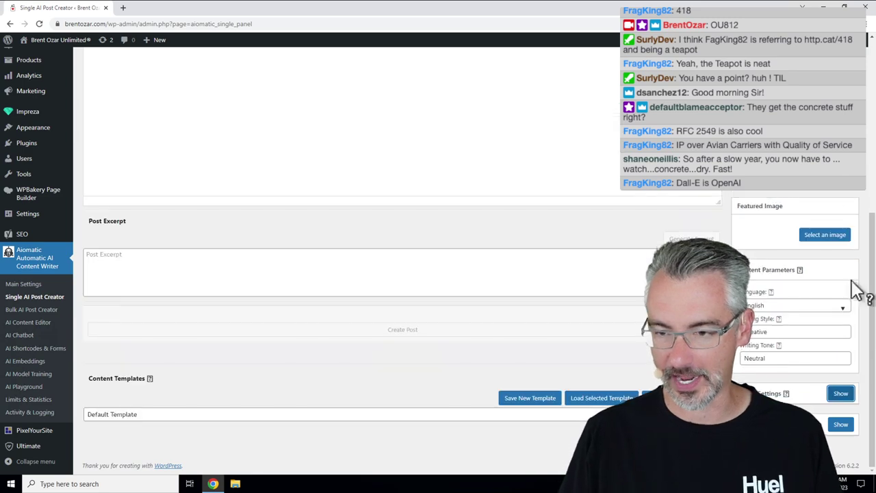
Step: Restore the browser window from its maximized state and widen it to about four fifths of the desktop
{"action": "scroll", "coordinate": [872, 183], "scroll_direction": "up", "scroll_amount": 3}
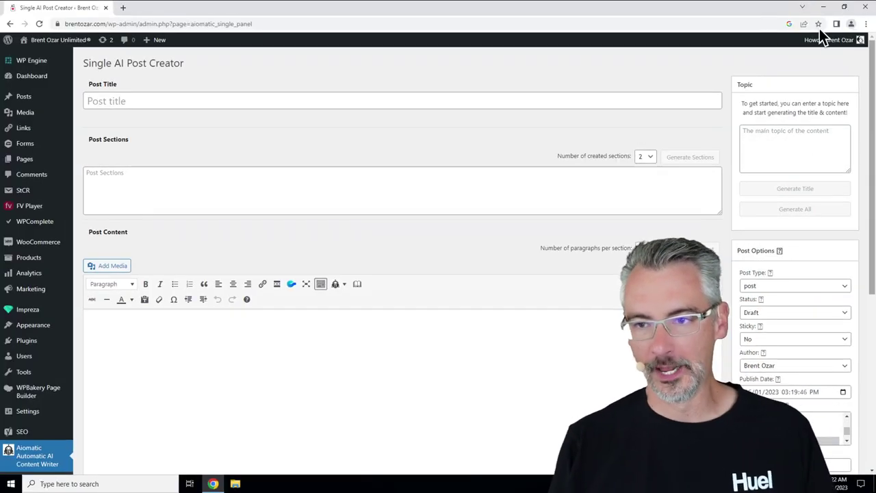
{"action": "double_click", "coordinate": [582, 13]}
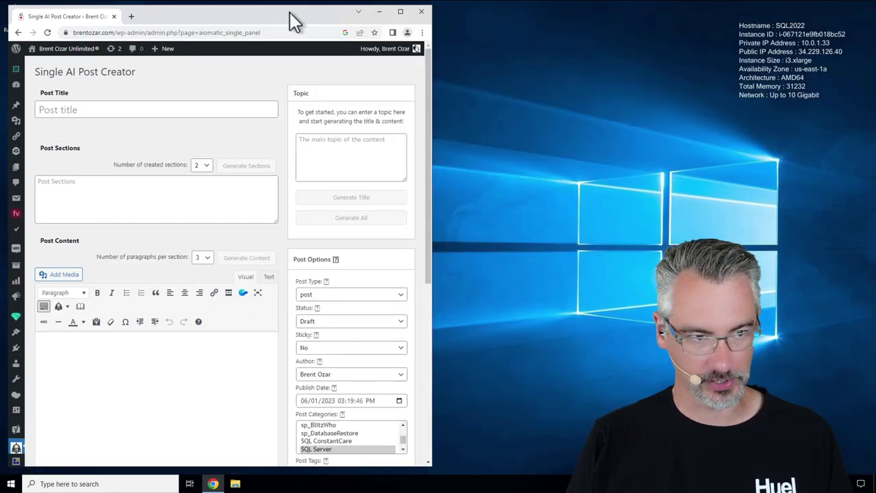
{"action": "left_click_drag", "start_coordinate": [431, 96], "coordinate": [706, 104]}
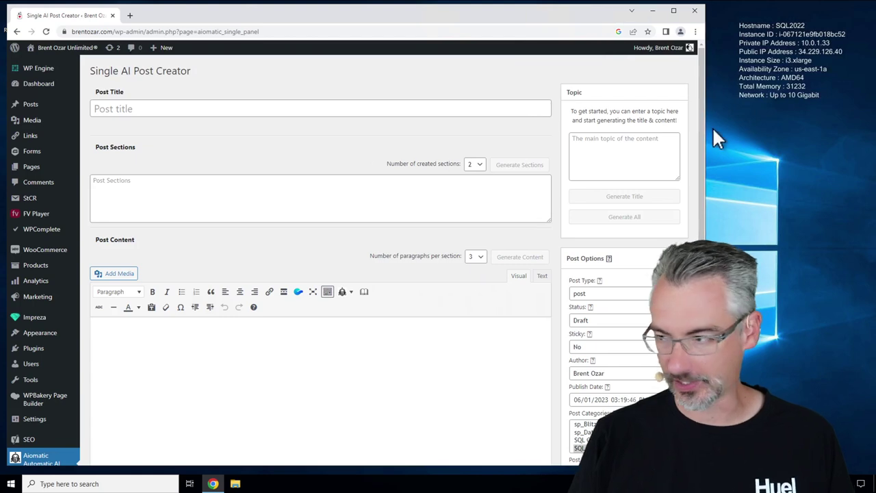
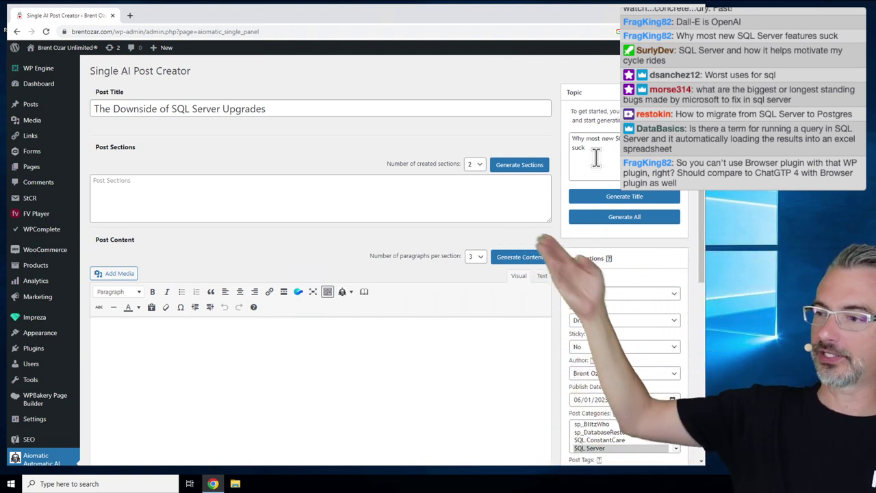
Step: Set the number of created sections to 4 and generate the post sections
{"action": "left_click", "coordinate": [479, 165]}
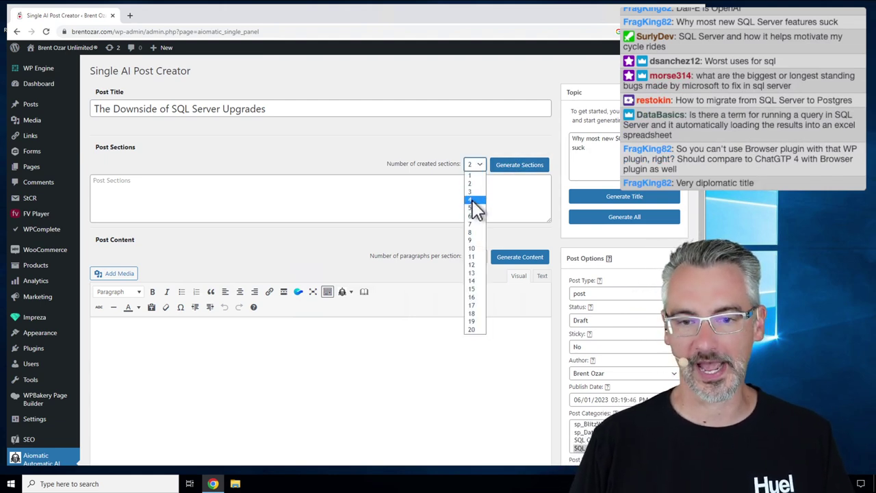
{"action": "left_click", "coordinate": [475, 201]}
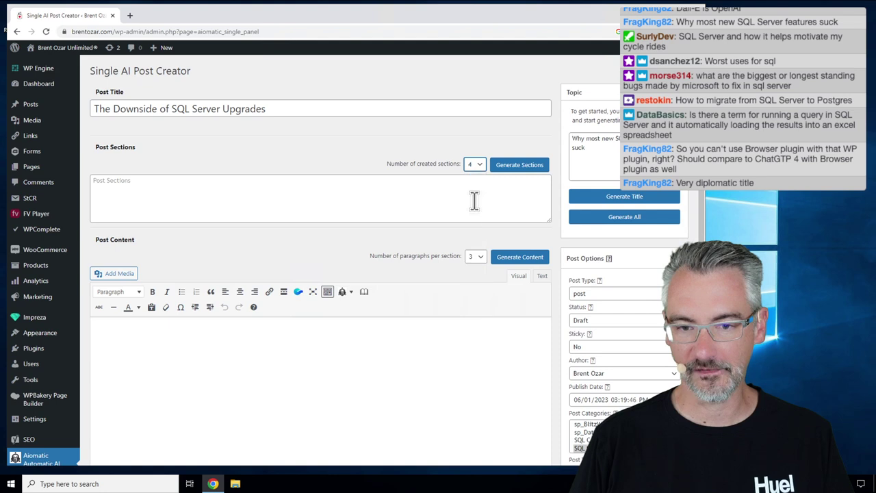
{"action": "left_click", "coordinate": [520, 164]}
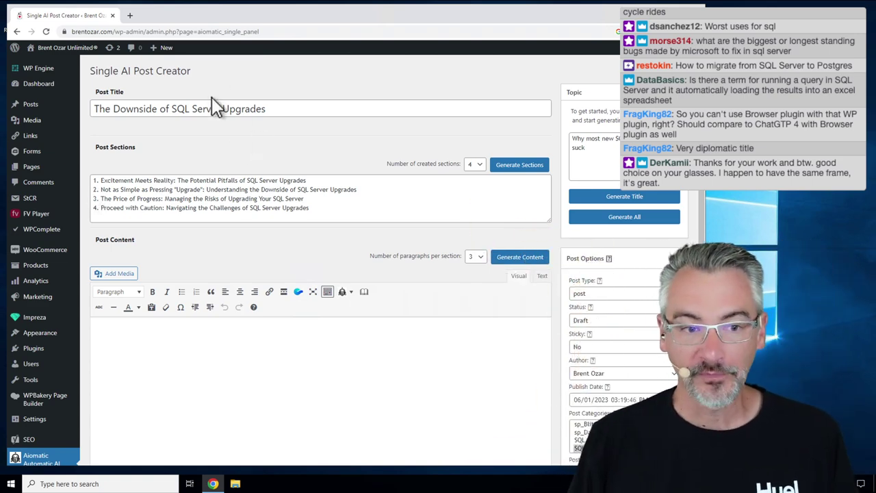
Step: Replace the post title with "Why Most New SQL Server Features Suck" and regenerate the post sections from it
{"action": "left_click_drag", "start_coordinate": [282, 113], "coordinate": [78, 103]}
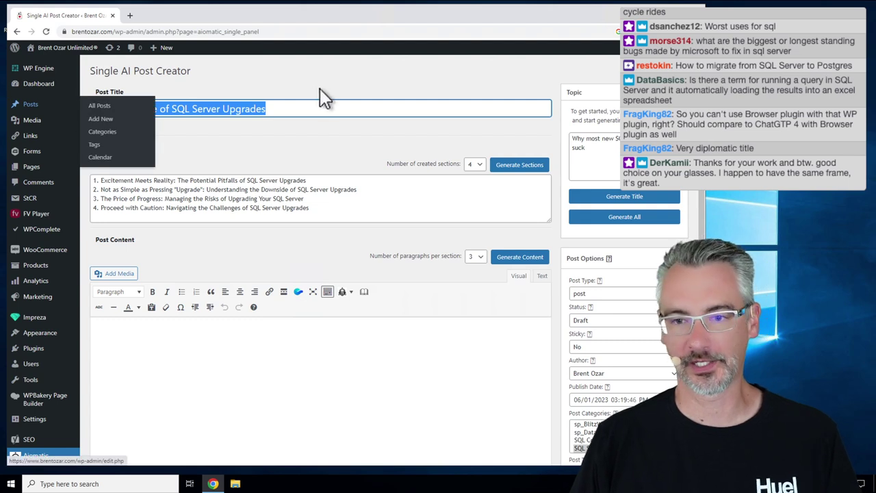
{"action": "type", "text": "Why Most New"}
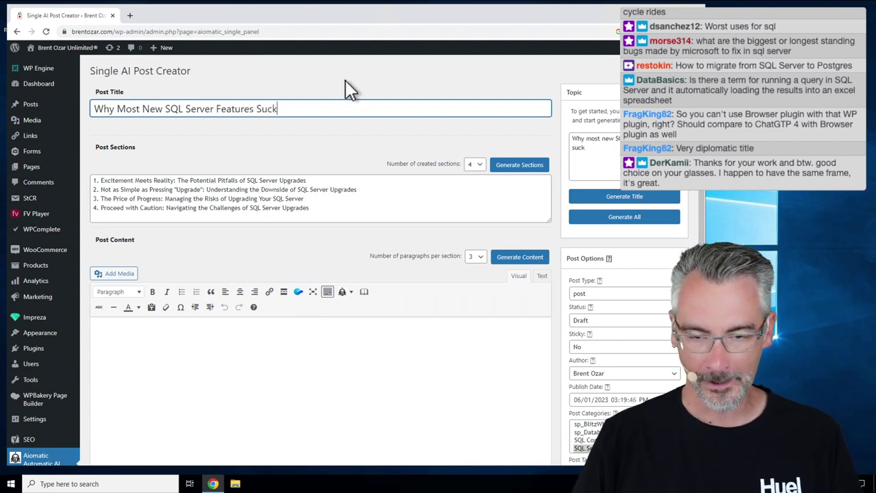
{"action": "left_click", "coordinate": [522, 168]}
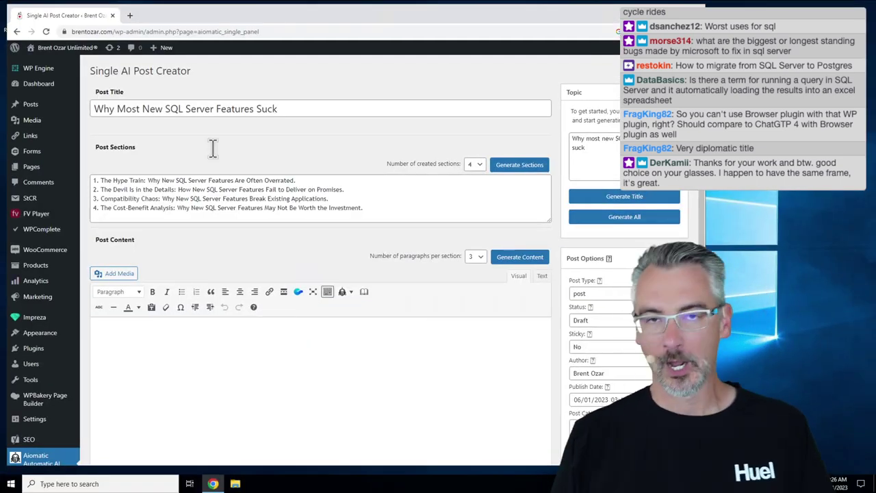
Step: Generate the post content from the title and sections, and make the content editor taller for reading
{"action": "left_click", "coordinate": [518, 258]}
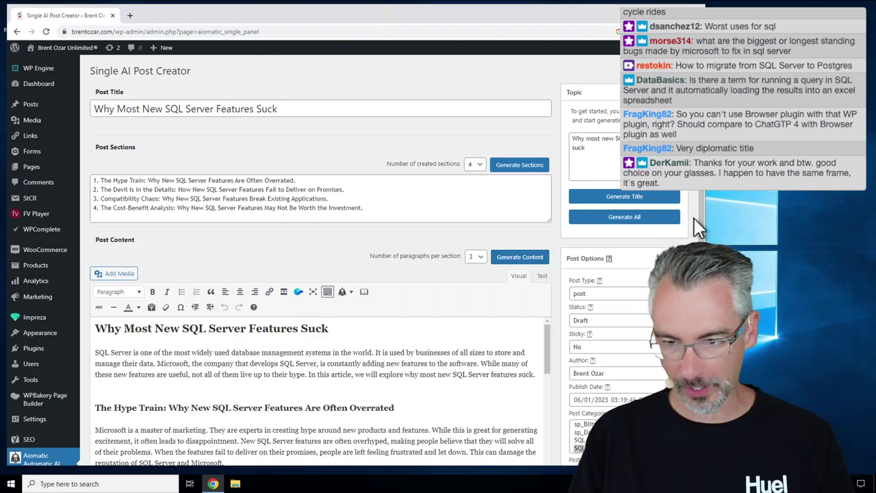
{"action": "scroll", "coordinate": [699, 200], "scroll_direction": "down", "scroll_amount": 5}
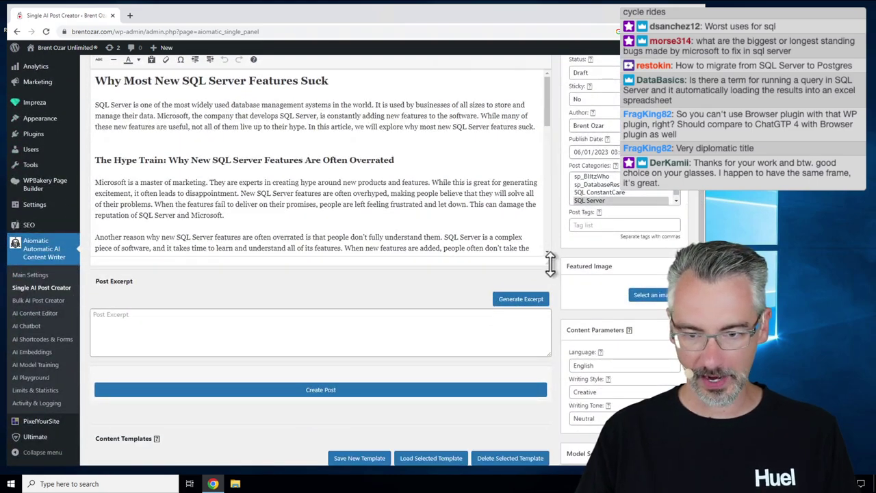
{"action": "left_click_drag", "start_coordinate": [550, 262], "coordinate": [551, 449]}
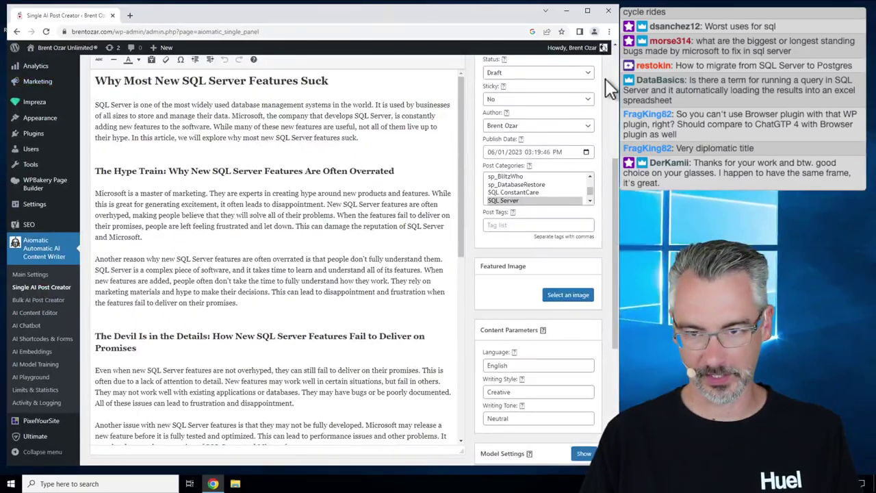
Step: Narrow the browser window to read the generated article through its conclusion, and return to its beginning with the window maximized
{"action": "left_click_drag", "start_coordinate": [612, 83], "coordinate": [555, 83]}
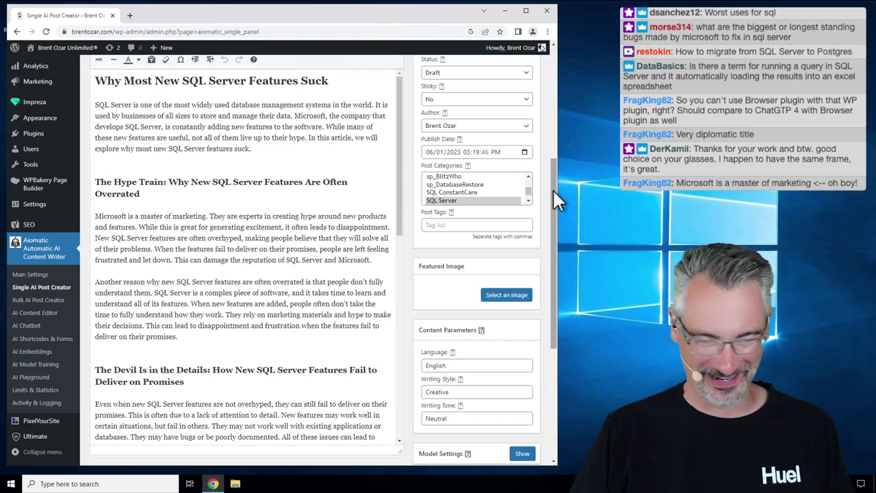
{"action": "mouse_move", "coordinate": [553, 189]}
{"action": "left_mouse_down"}
{"action": "mouse_move", "coordinate": [550, 241]}
{"action": "mouse_move", "coordinate": [558, 195]}
{"action": "left_mouse_up"}
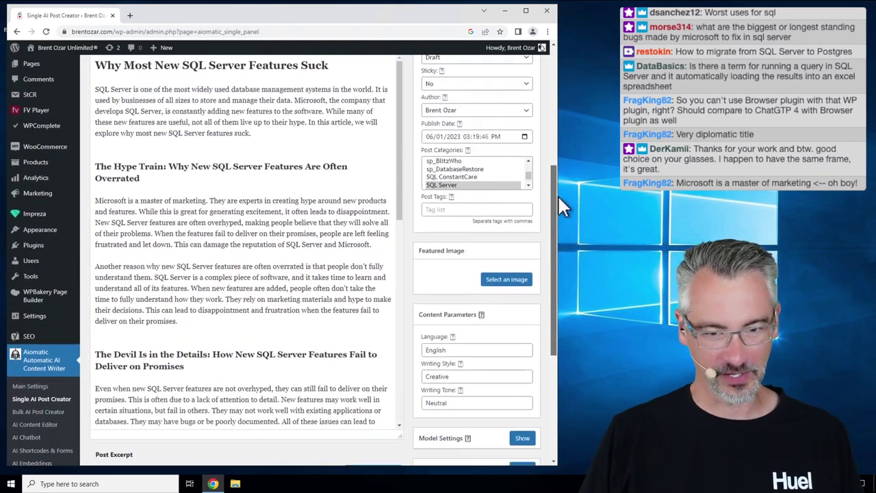
{"action": "left_click_drag", "start_coordinate": [400, 175], "coordinate": [403, 270]}
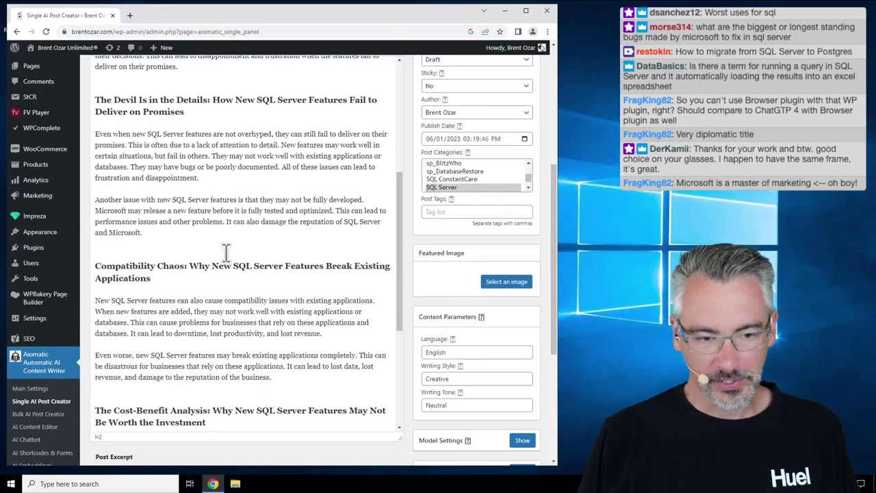
{"action": "left_click_drag", "start_coordinate": [400, 285], "coordinate": [401, 390]}
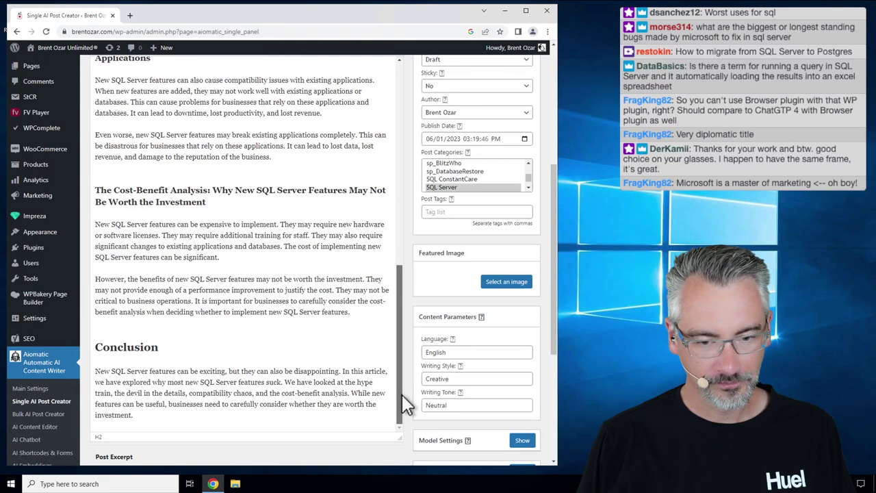
{"action": "left_click", "coordinate": [526, 11]}
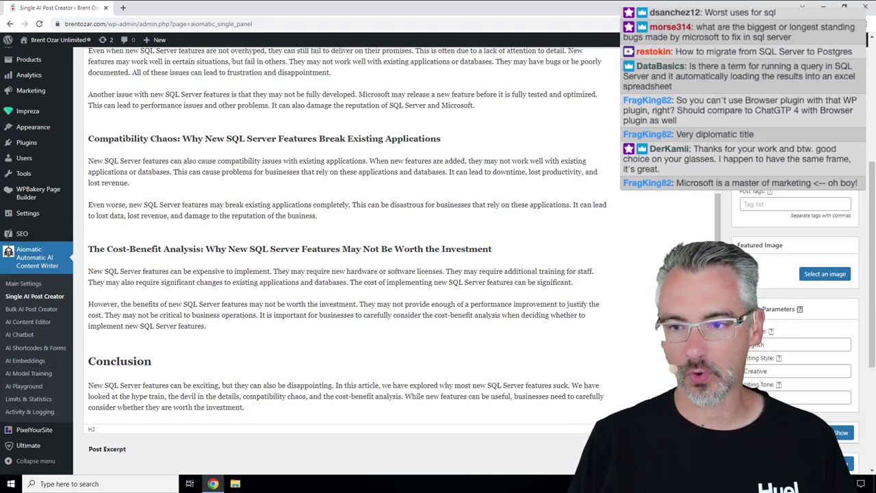
{"action": "scroll", "coordinate": [342, 233], "scroll_direction": "up", "scroll_amount": 4}
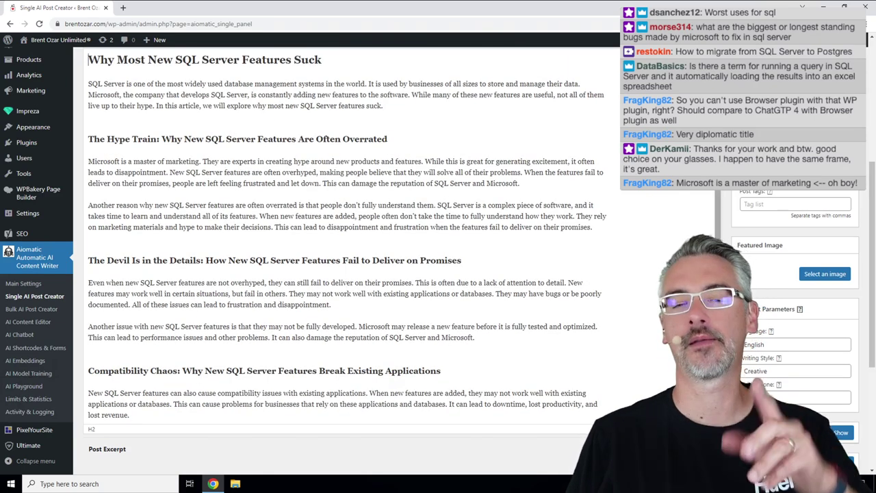
Step: Replace the third post section's heading with "3 Real Times That SQL Server 2016 Broke My Application"
{"action": "scroll", "coordinate": [555, 302], "scroll_direction": "up", "scroll_amount": 4}
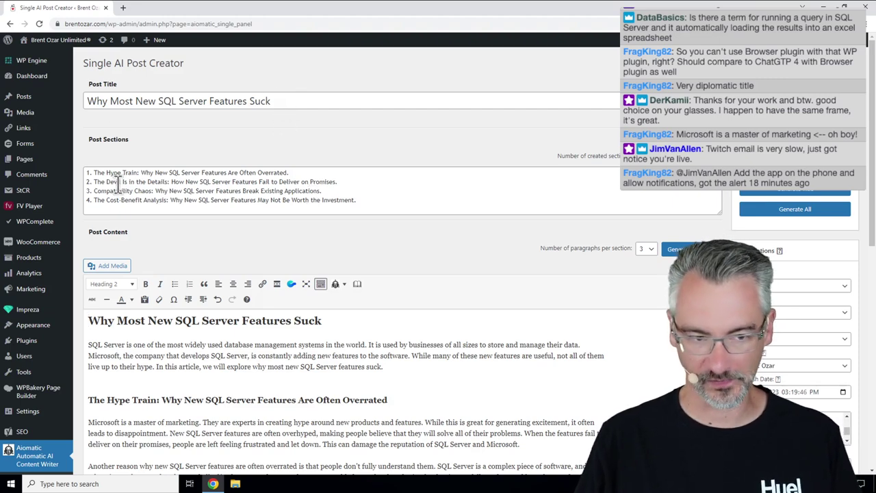
{"action": "mouse_move", "coordinate": [25, 159]}
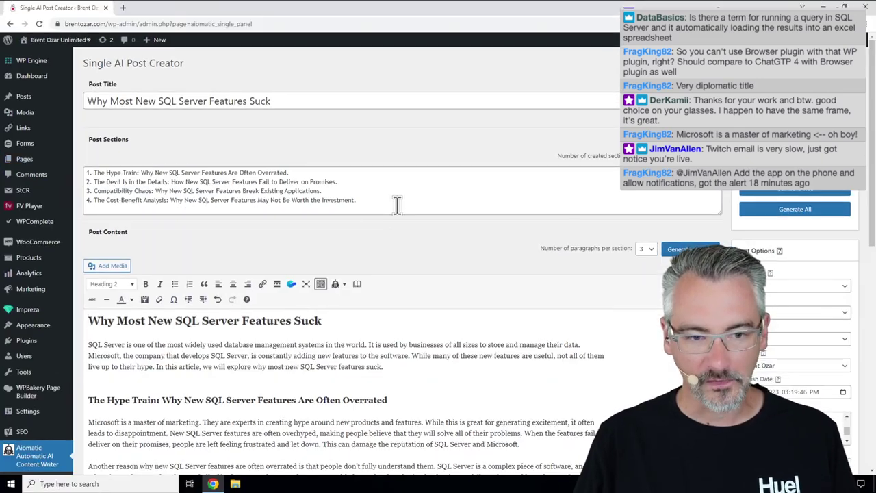
{"action": "left_click", "coordinate": [393, 194]}
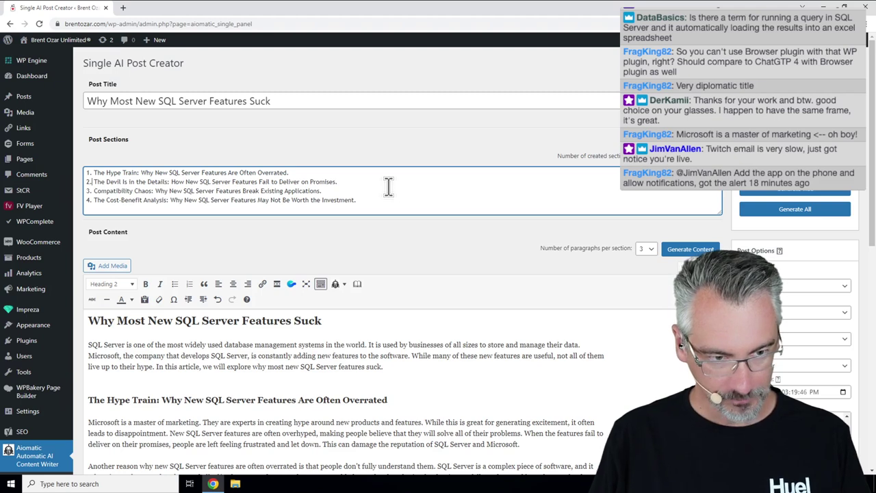
{"action": "key", "text": "shift+End"}
{"action": "type", "text": "3"}
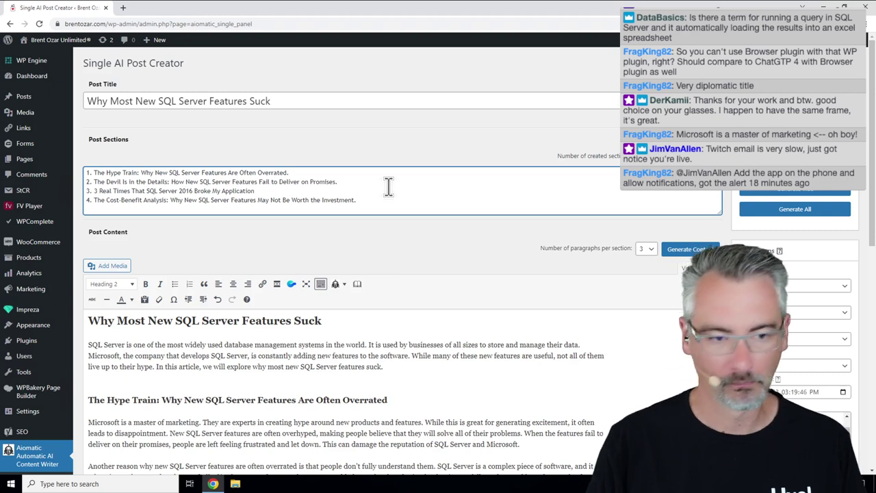
Step: Replace the fourth post section's heading with "My Story of How a SQL Server Upgrade Caused an Outage"
{"action": "key", "text": "shift+End"}
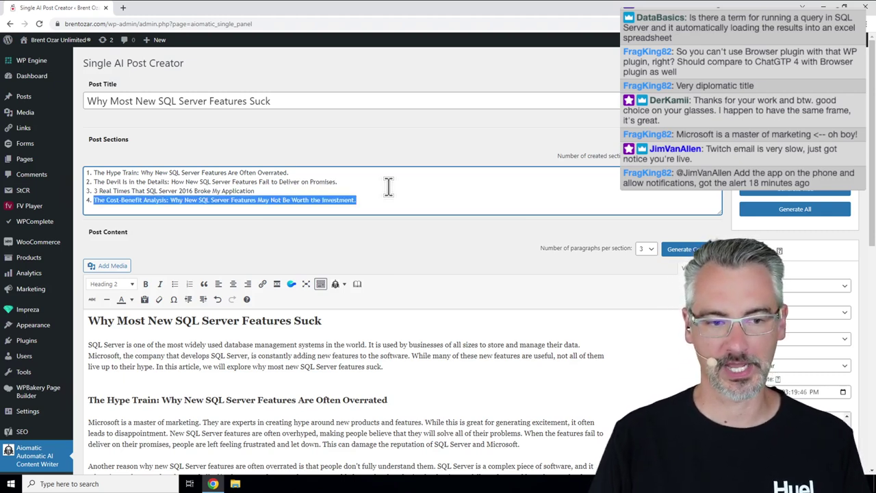
{"action": "type", "text": "My"}
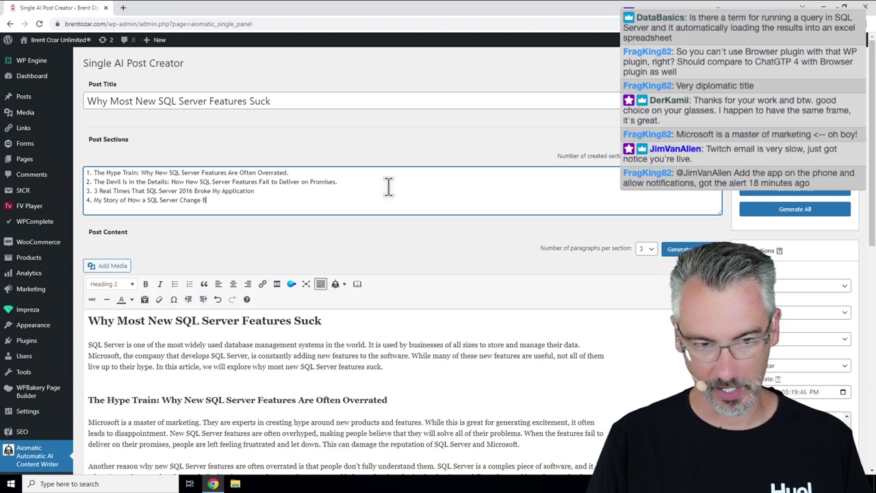
{"action": "type", "text": "Cau"}
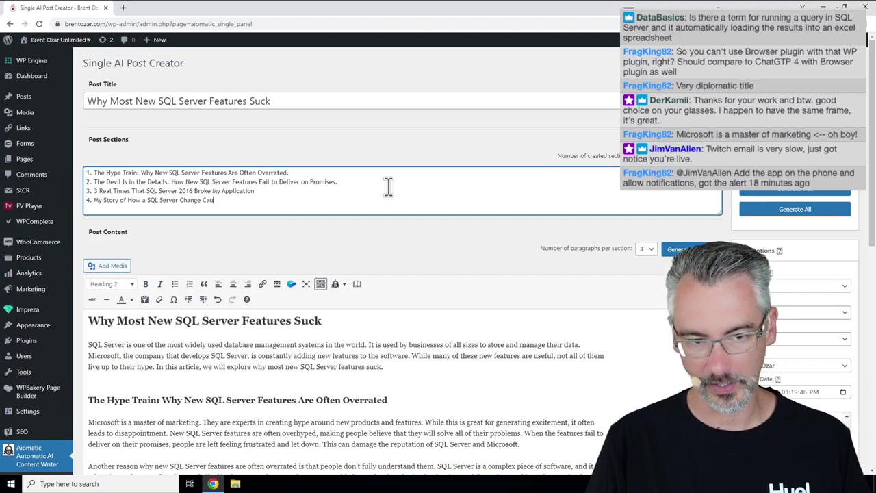
{"action": "type", "text": "sed an Outage"}
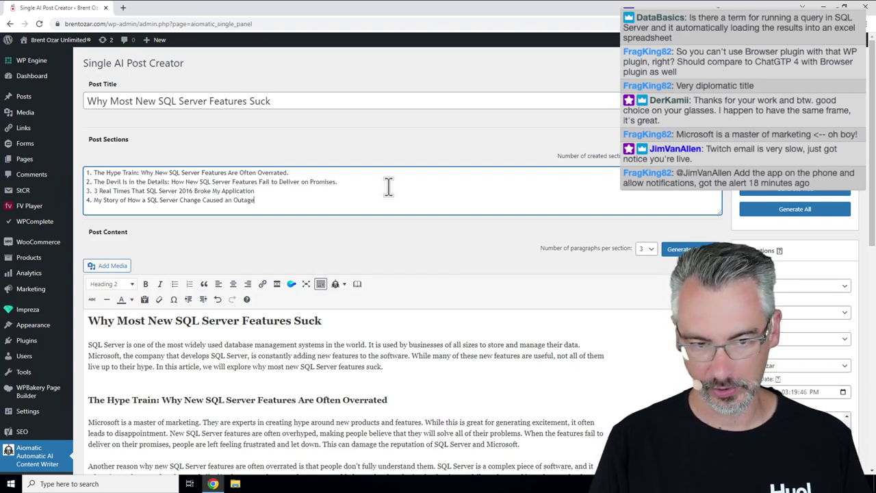
{"action": "double_click", "coordinate": [186, 200]}
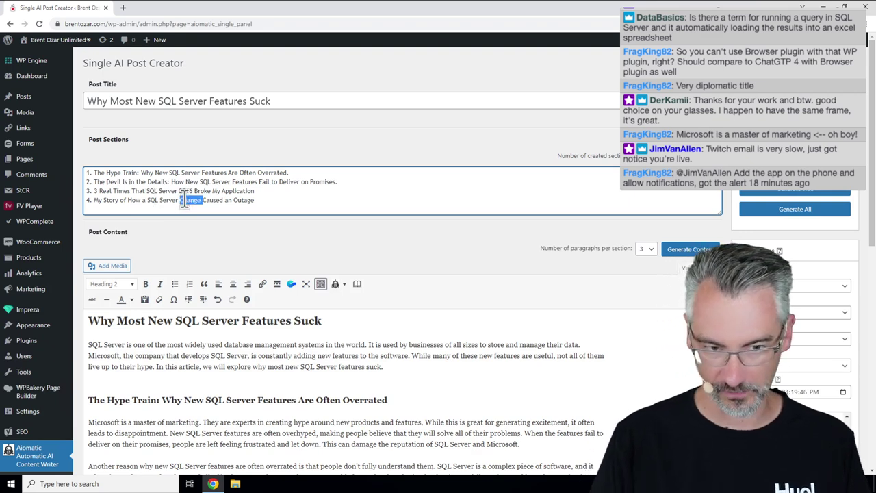
{"action": "type", "text": "Upgrade"}
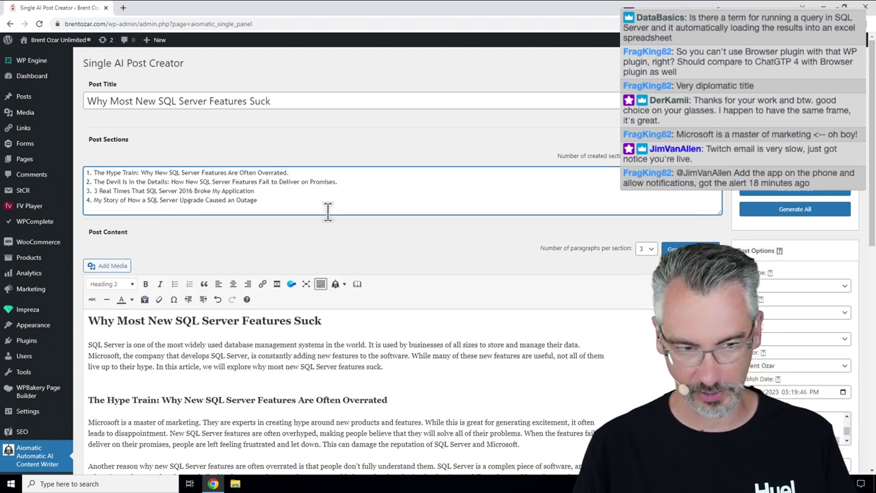
Step: Delete the first two post sections and renumber the remaining two as 1 and 2
{"action": "key", "text": "Up"}
{"action": "key", "text": "Home"}
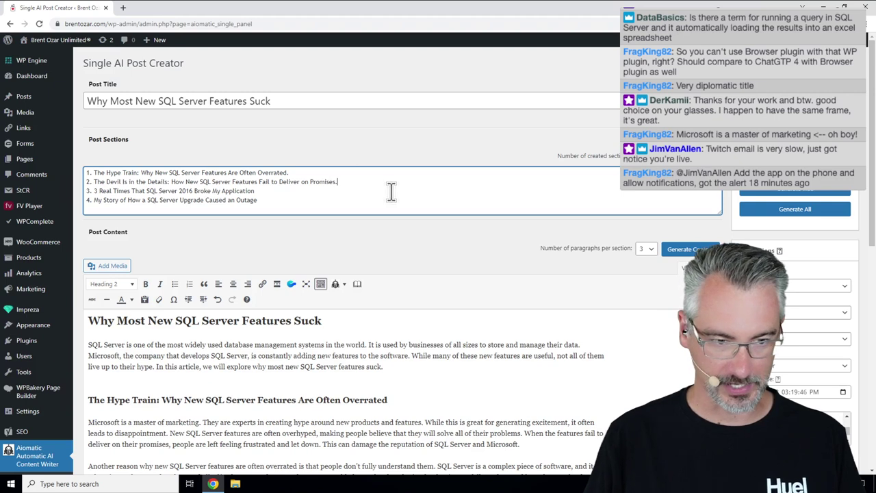
{"action": "key", "text": "shift+Up"}
{"action": "key", "text": "shift+Up"}
{"action": "key", "text": "Delete"}
{"action": "key", "text": "Delete"}
{"action": "type", "text": "1"}
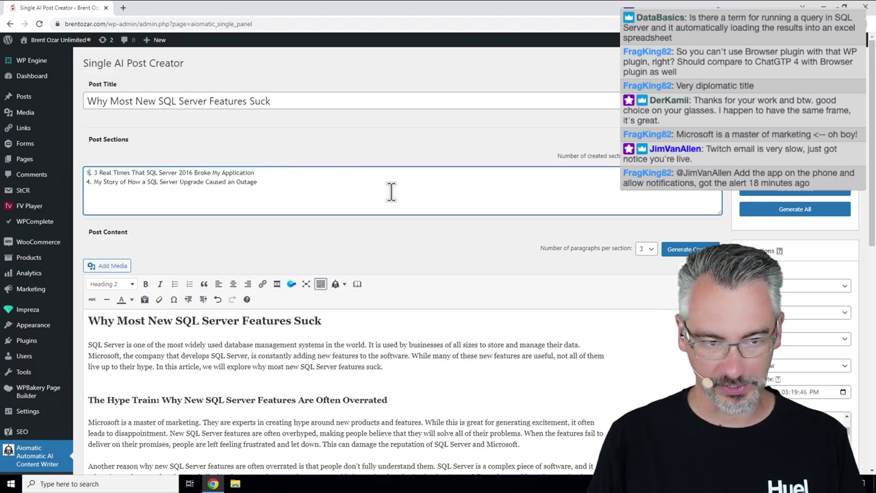
{"action": "key", "text": "Down"}
{"action": "key", "text": "BackSpace"}
{"action": "type", "text": "2"}
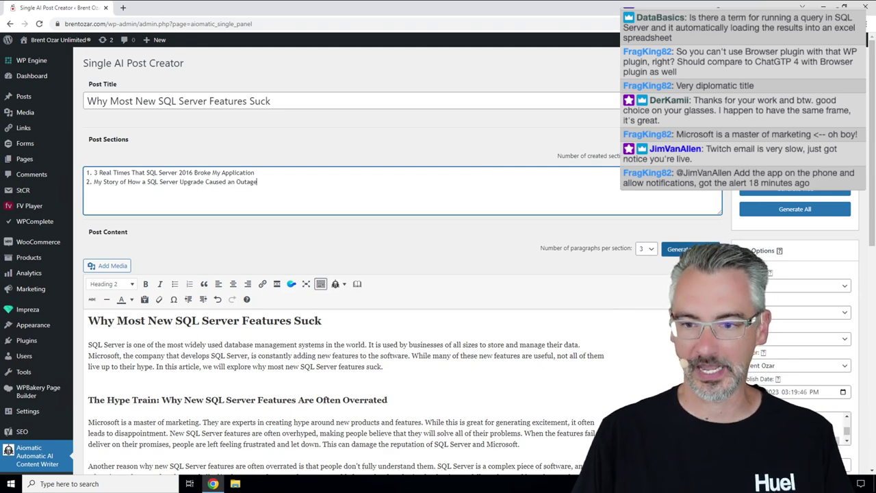
Step: Generate the post content from the two edited sections and read the article through its conclusion in a narrower window
{"action": "left_click", "coordinate": [690, 248]}
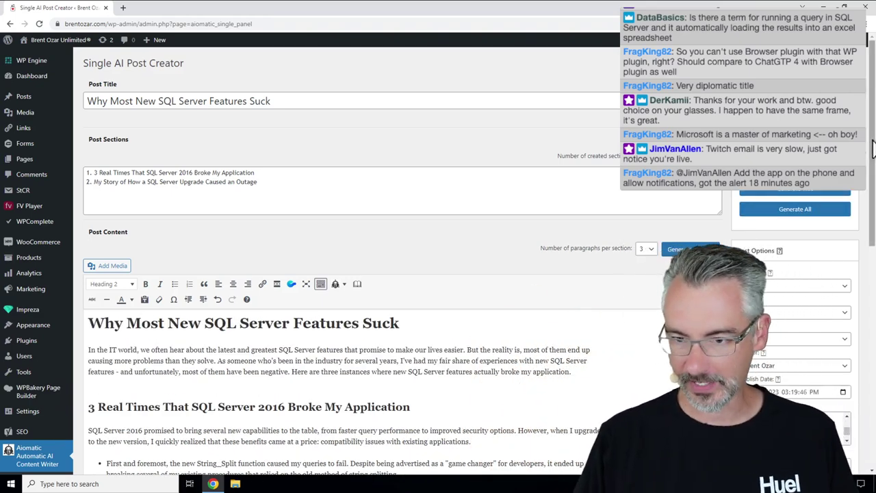
{"action": "scroll", "coordinate": [871, 213], "scroll_direction": "down", "scroll_amount": 1}
{"action": "scroll", "coordinate": [872, 212], "scroll_direction": "down", "scroll_amount": 3}
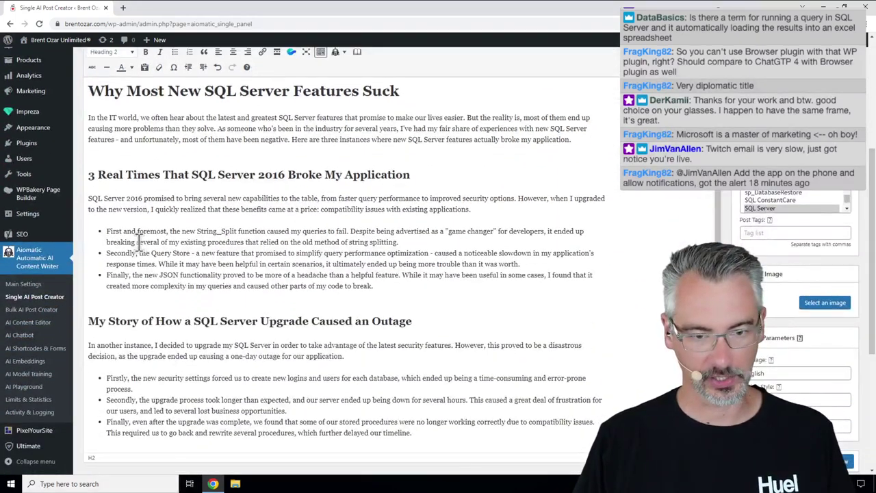
{"action": "double_click", "coordinate": [580, 8]}
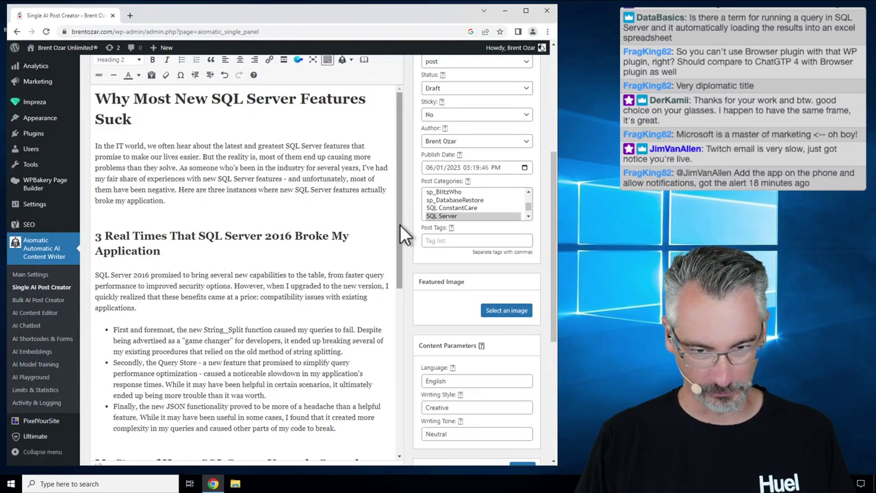
{"action": "scroll", "coordinate": [400, 260], "scroll_direction": "down", "scroll_amount": 1}
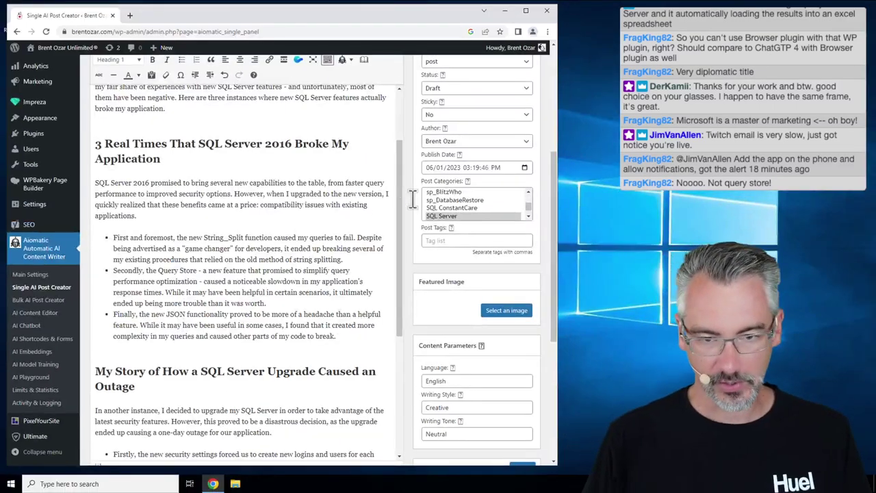
{"action": "left_click_drag", "start_coordinate": [401, 236], "coordinate": [407, 285]}
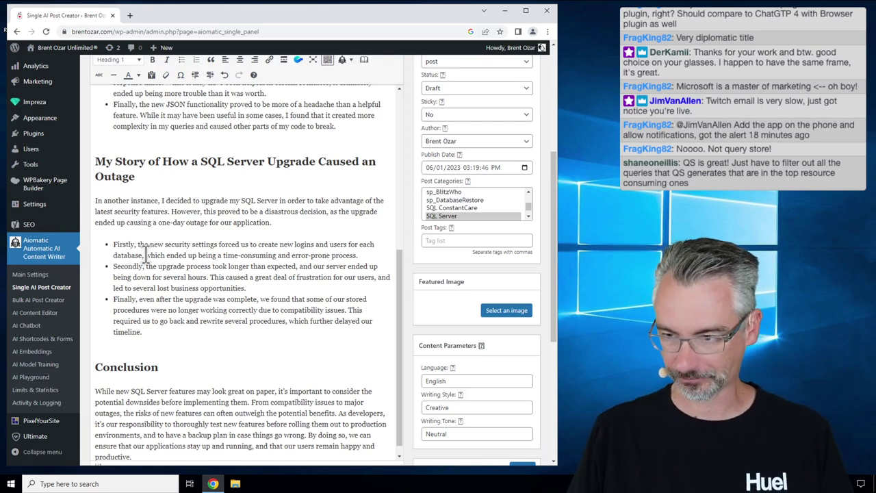
{"action": "left_click", "coordinate": [525, 11]}
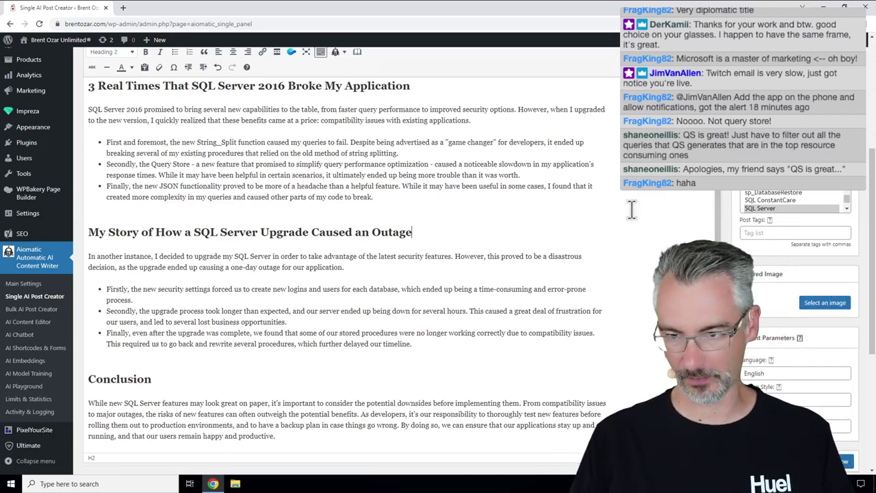
Step: Replace the post title with "Top 10 Longest-Standing Known Bugs in SQL Server"
{"action": "scroll", "coordinate": [631, 210], "scroll_direction": "up", "scroll_amount": 2}
{"action": "scroll", "coordinate": [870, 154], "scroll_direction": "up", "scroll_amount": 4}
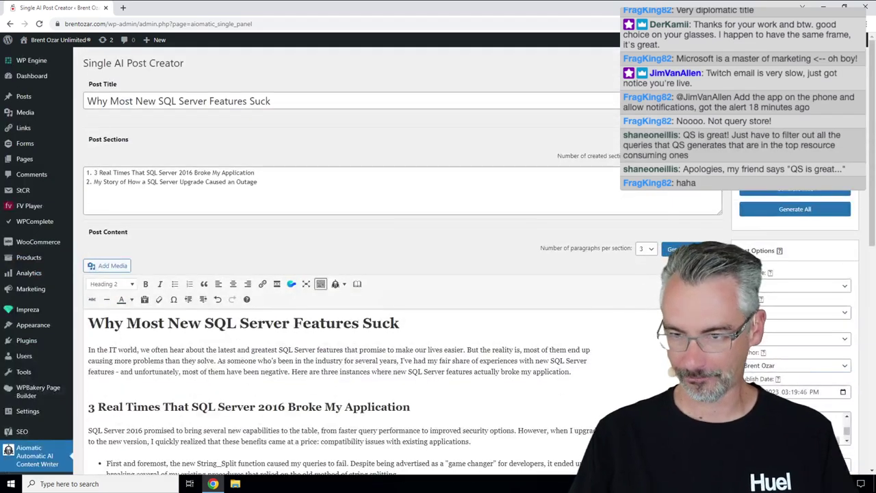
{"action": "left_click", "coordinate": [412, 101]}
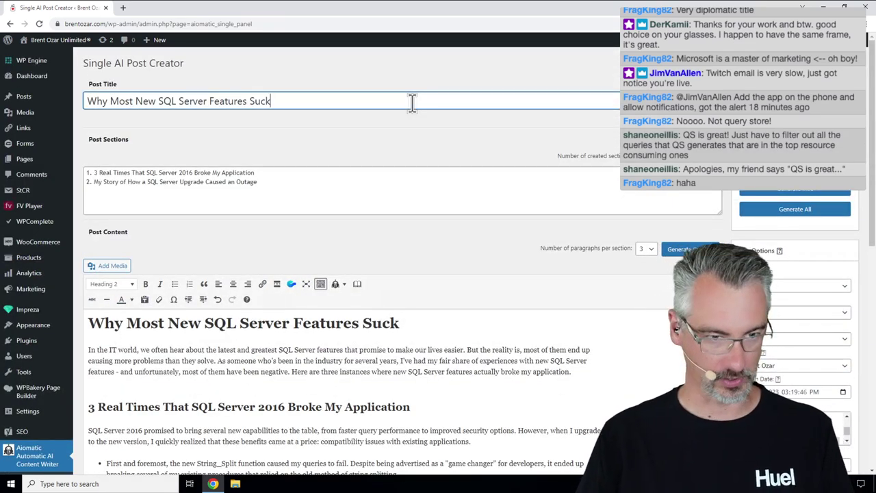
{"action": "key", "text": "ctrl+a"}
{"action": "type", "text": "Top"}
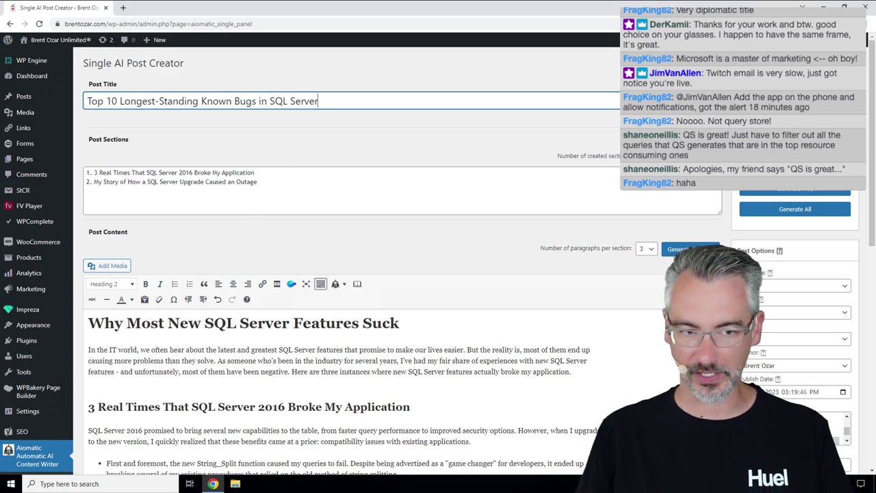
Step: Replace both post sections with a single section 1 whose heading is copied from the post title
{"action": "left_click_drag", "start_coordinate": [264, 182], "coordinate": [101, 175]}
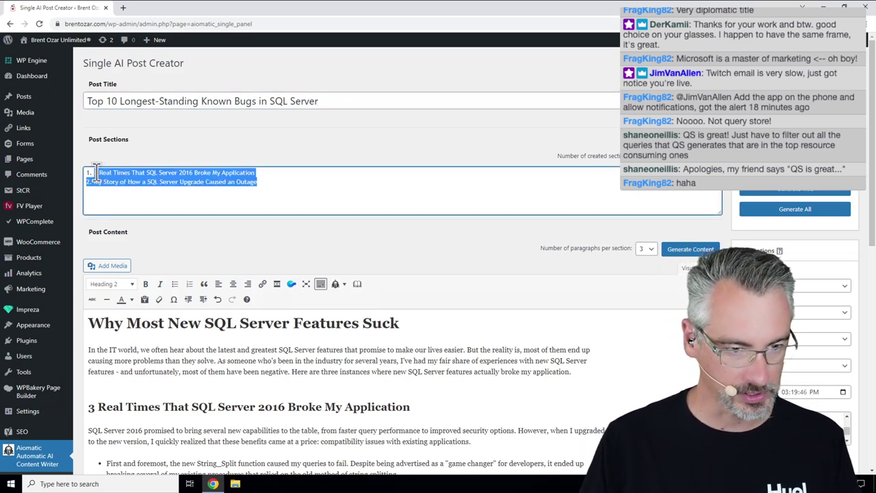
{"action": "left_click_drag", "start_coordinate": [329, 101], "coordinate": [84, 101]}
{"action": "right_click", "coordinate": [75, 95]}
{"action": "left_click", "coordinate": [280, 174]}
{"action": "left_click_drag", "start_coordinate": [280, 182], "coordinate": [99, 170]}
{"action": "key", "text": "ctrl+v"}
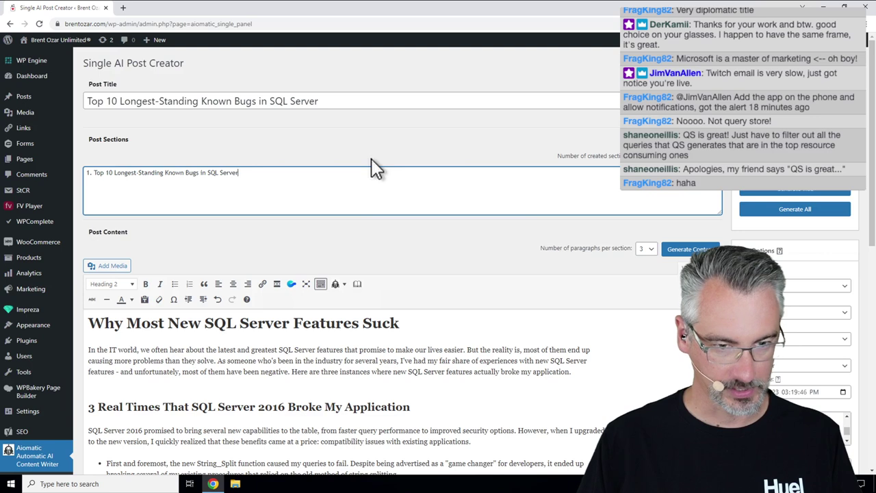
Step: Set the number of paragraphs per section to 11 and generate the post content from the new title and section
{"action": "left_click", "coordinate": [647, 250]}
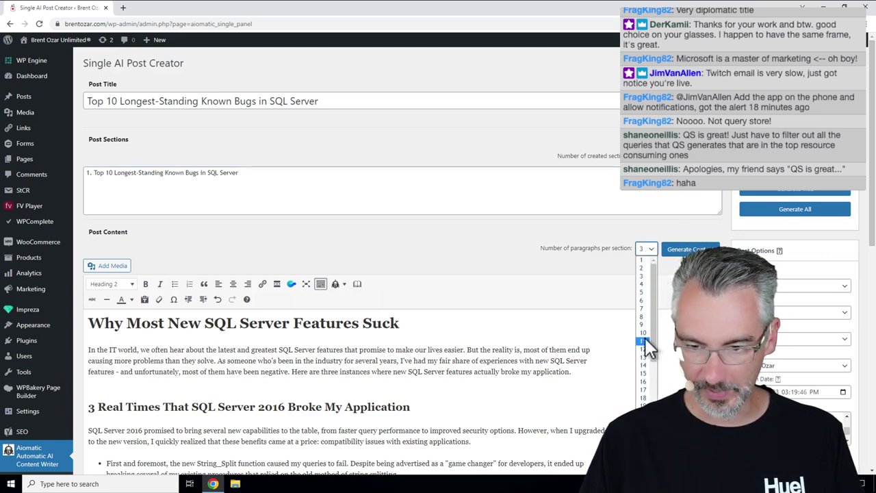
{"action": "left_click", "coordinate": [686, 250]}
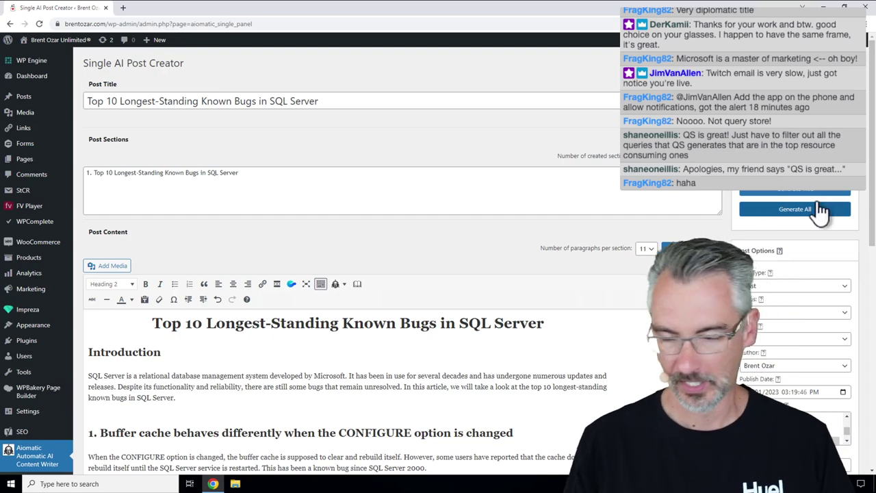
{"action": "left_click_drag", "start_coordinate": [873, 122], "coordinate": [870, 260]}
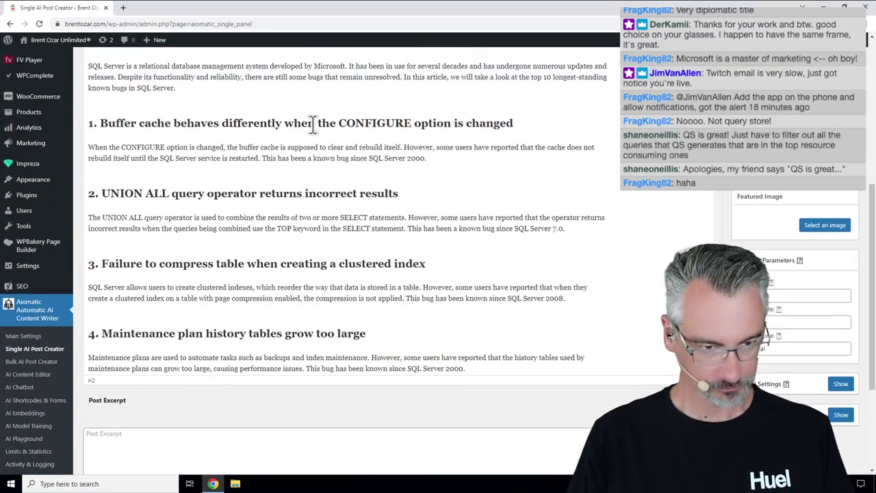
{"action": "left_click_drag", "start_coordinate": [872, 84], "coordinate": [872, 82]}
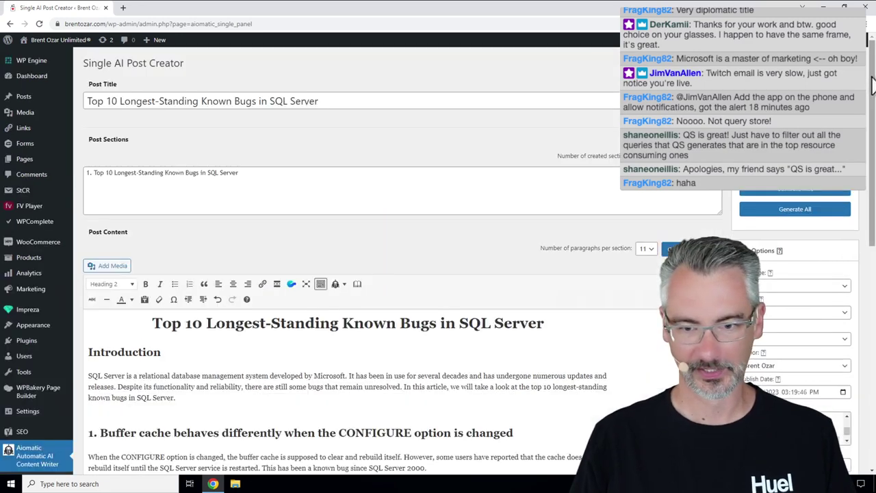
Step: Narrow the browser window and read the generated article's list of SQL Server bugs down to item 10
{"action": "left_click", "coordinate": [844, 7]}
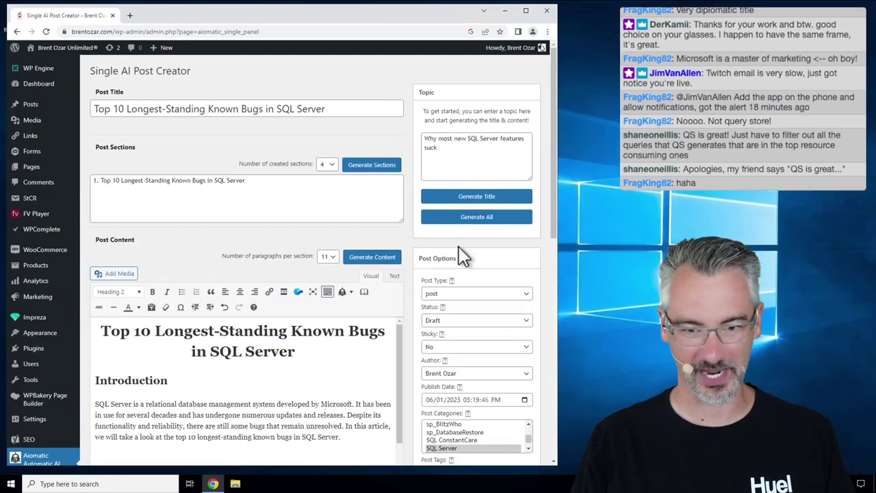
{"action": "left_click_drag", "start_coordinate": [551, 199], "coordinate": [555, 356]}
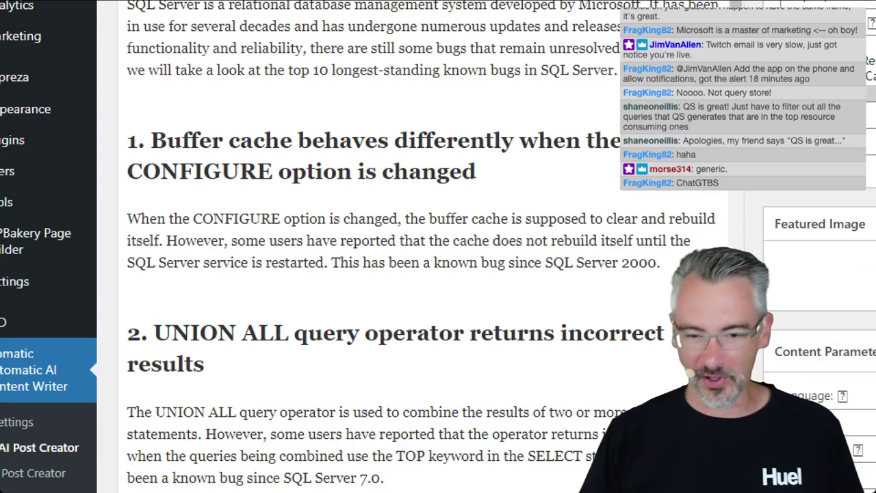
{"action": "scroll", "coordinate": [438, 246], "scroll_direction": "down", "scroll_amount": 2}
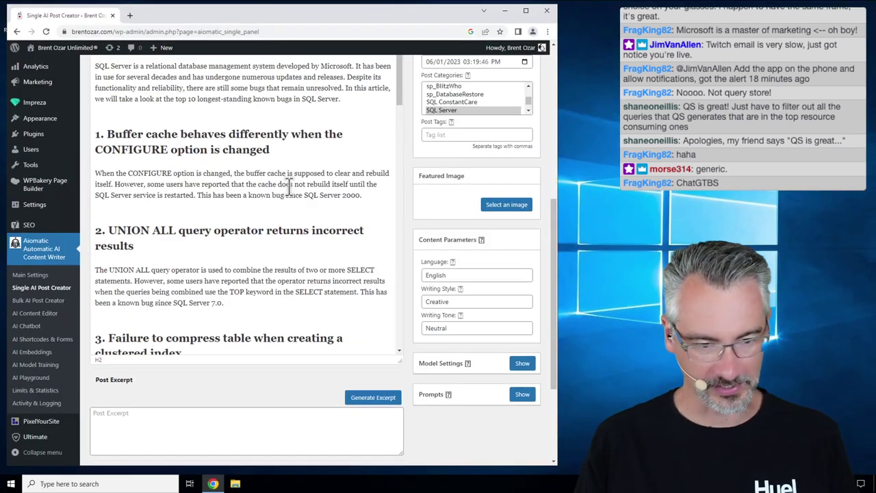
{"action": "left_click_drag", "start_coordinate": [401, 92], "coordinate": [405, 173]}
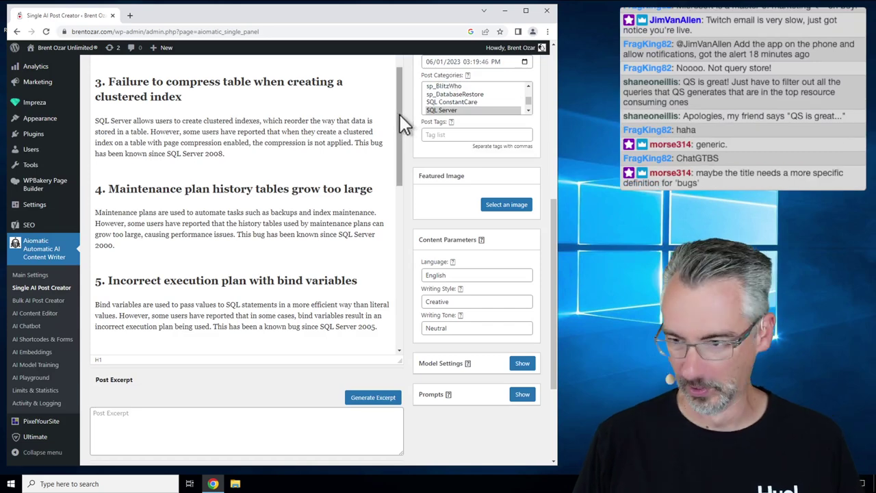
{"action": "left_click_drag", "start_coordinate": [399, 114], "coordinate": [400, 155]}
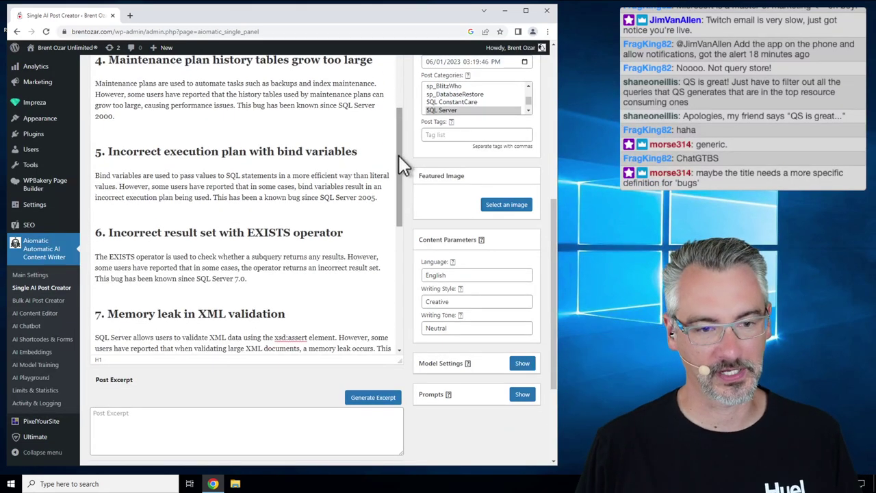
{"action": "left_click_drag", "start_coordinate": [400, 154], "coordinate": [400, 152]}
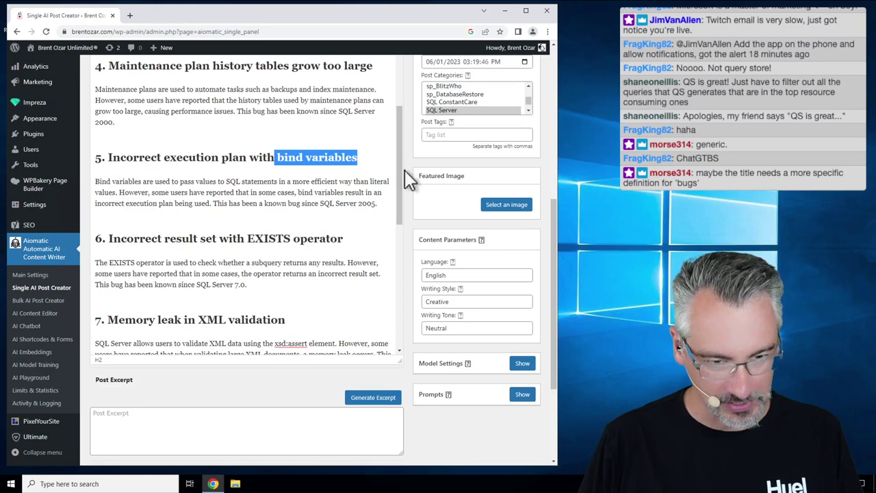
{"action": "left_click_drag", "start_coordinate": [400, 169], "coordinate": [399, 251]}
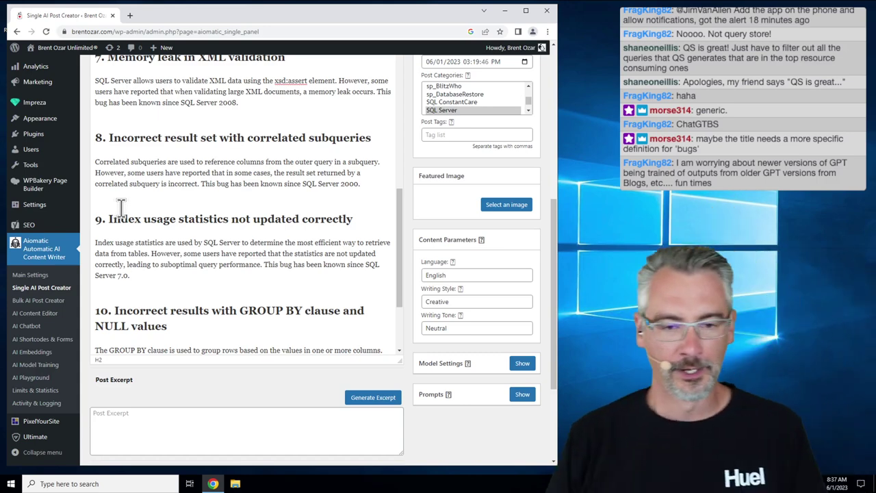
Step: Read the generated article's conclusion and review its introduction and SQL Server bug list again with the browser window temporarily maximized
{"action": "left_click_drag", "start_coordinate": [400, 210], "coordinate": [403, 293]}
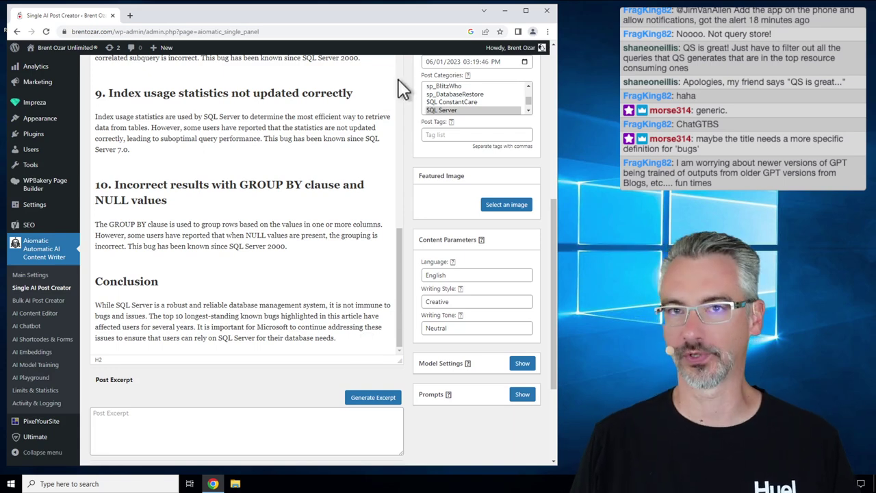
{"action": "scroll", "coordinate": [398, 79], "scroll_direction": "up", "scroll_amount": 10}
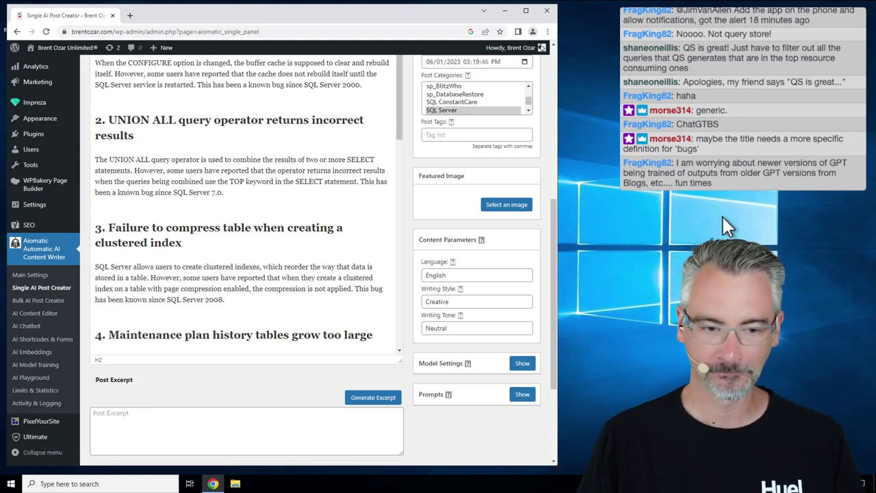
{"action": "left_click", "coordinate": [525, 12]}
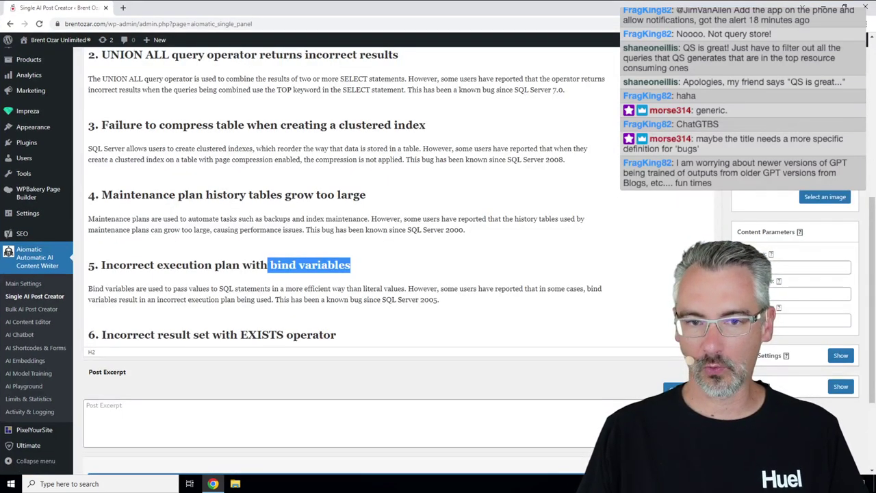
{"action": "scroll", "coordinate": [342, 205], "scroll_direction": "up", "scroll_amount": 2}
{"action": "scroll", "coordinate": [343, 260], "scroll_direction": "up", "scroll_amount": 6}
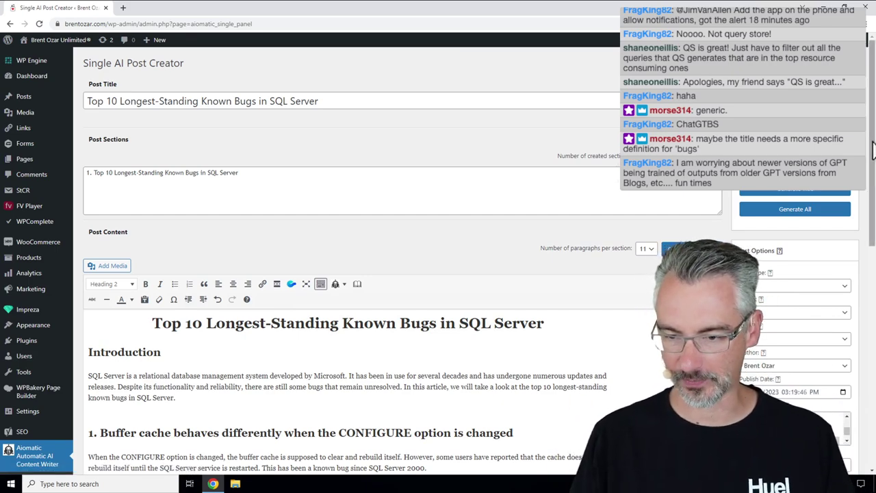
{"action": "scroll", "coordinate": [873, 260], "scroll_direction": "down", "scroll_amount": 2}
{"action": "left_click_drag", "start_coordinate": [873, 260], "coordinate": [873, 312]}
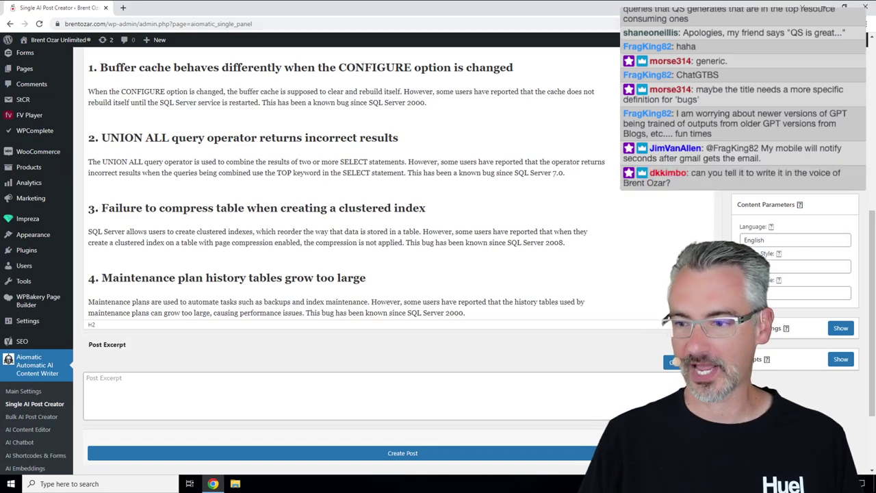
{"action": "key", "text": "super+Down"}
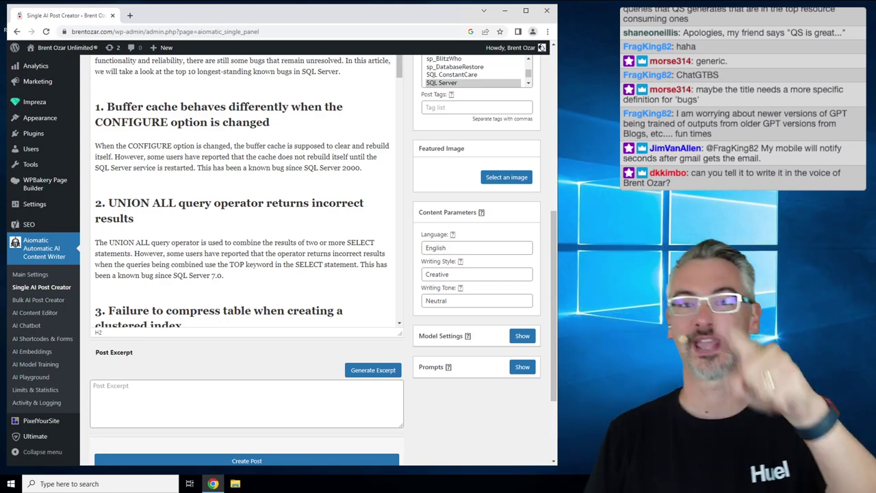
Step: Replace the writing style in the content parameters with Sarcastic
{"action": "left_click_drag", "start_coordinate": [554, 237], "coordinate": [555, 241]}
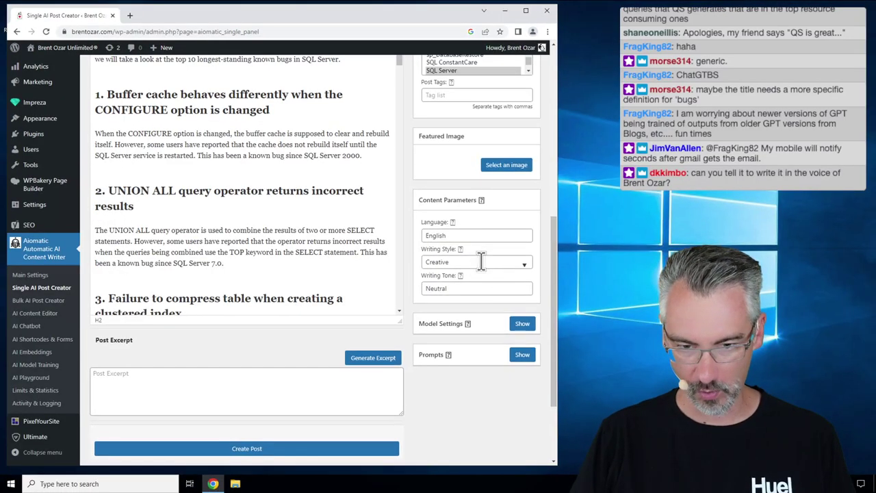
{"action": "left_click", "coordinate": [466, 254]}
{"action": "key", "text": "BackSpace"}
{"action": "key", "text": "BackSpace"}
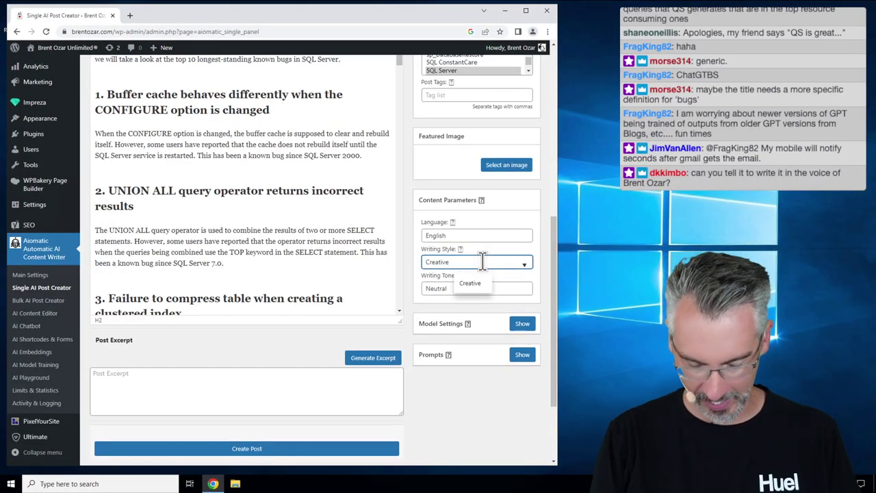
{"action": "key", "text": "BackSpace"}
{"action": "key", "text": "BackSpace"}
{"action": "key", "text": "BackSpace"}
{"action": "key", "text": "BackSpace"}
{"action": "key", "text": "BackSpace"}
{"action": "key", "text": "BackSpace"}
{"action": "key", "text": "BackSpace"}
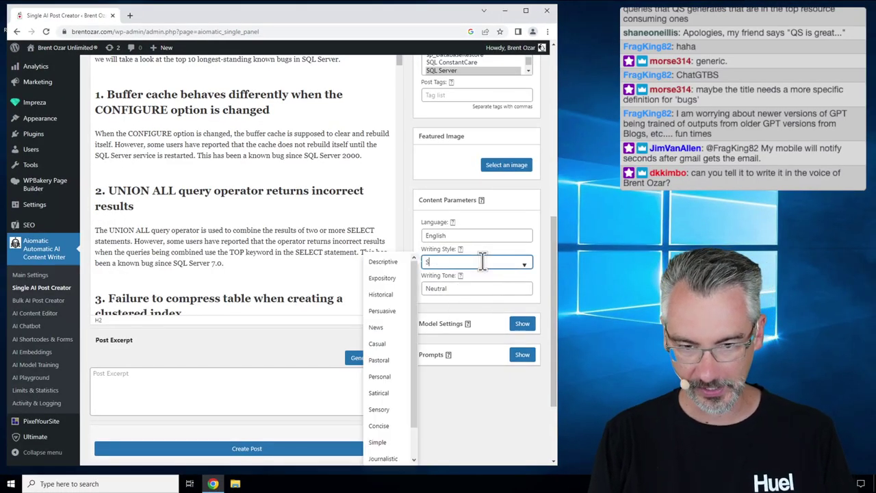
{"action": "type", "text": "Sarcastic"}
{"action": "key", "text": "Tab"}
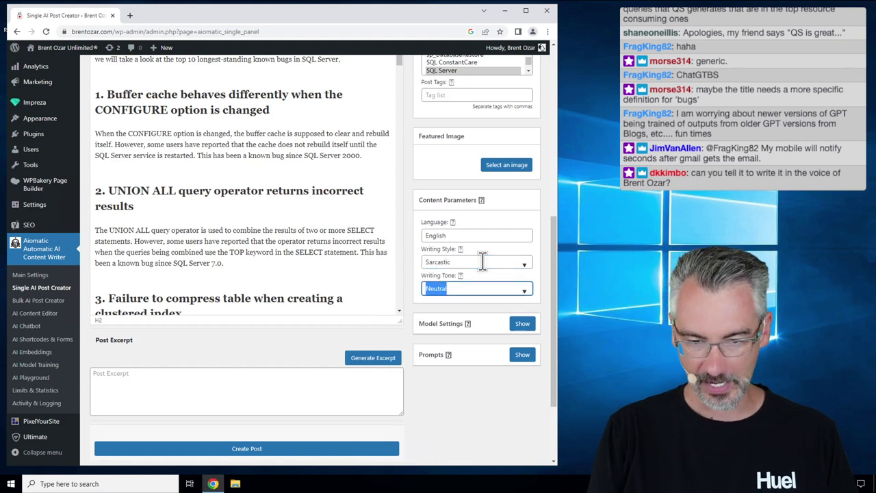
Step: Change the writing style in the content parameters to Technical
{"action": "double_click", "coordinate": [483, 261]}
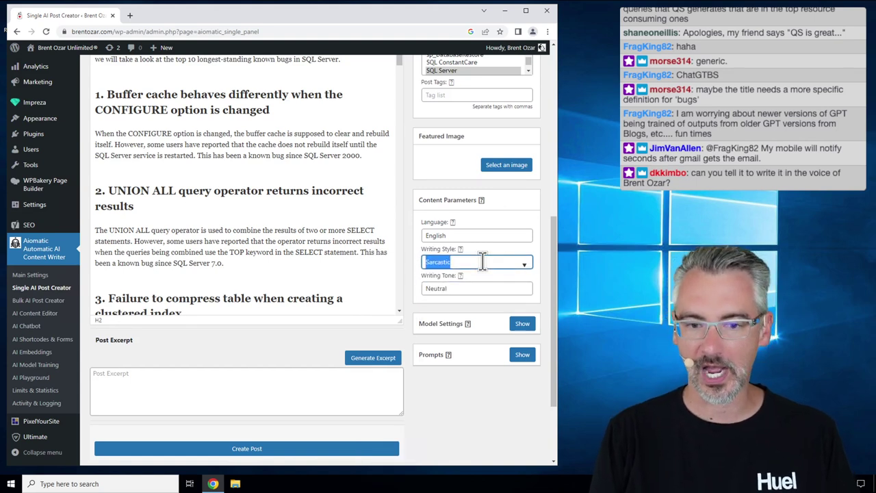
{"action": "type", "text": "Technical"}
{"action": "key", "text": "Tab"}
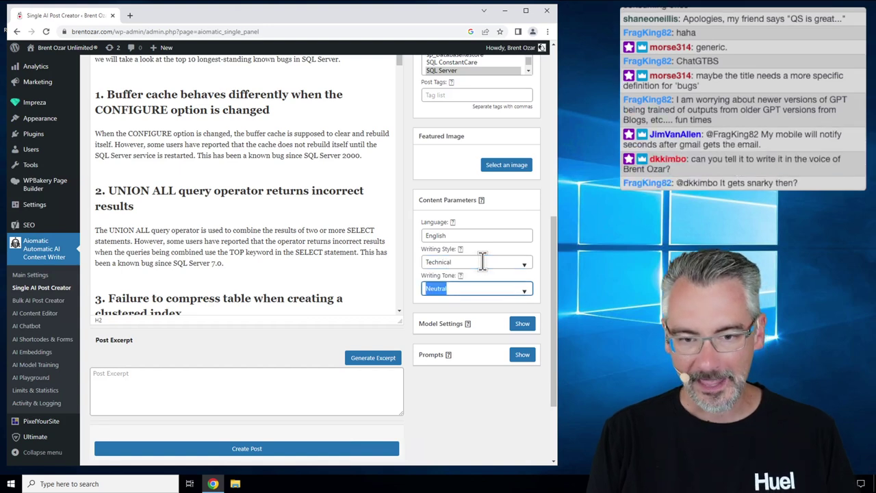
Step: Set the writing tone to Sarcastic and generate the post content again with 11 paragraphs per section
{"action": "type", "text": "Sarc"}
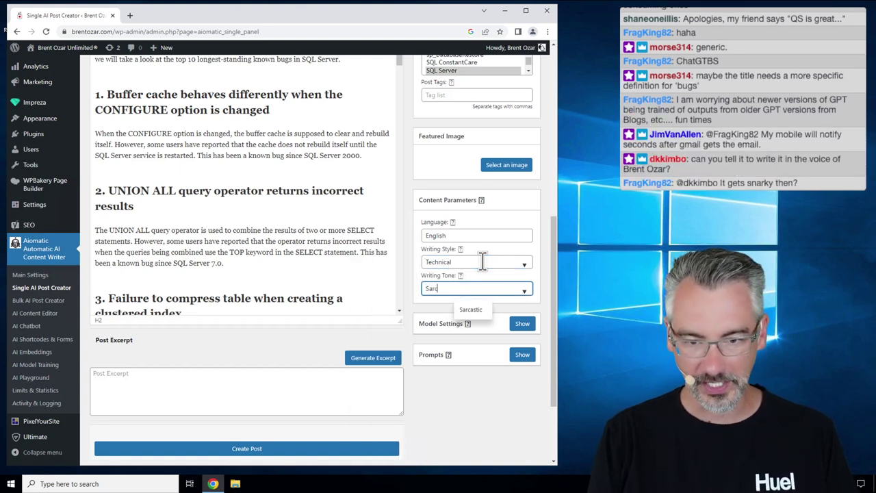
{"action": "type", "text": "asti"}
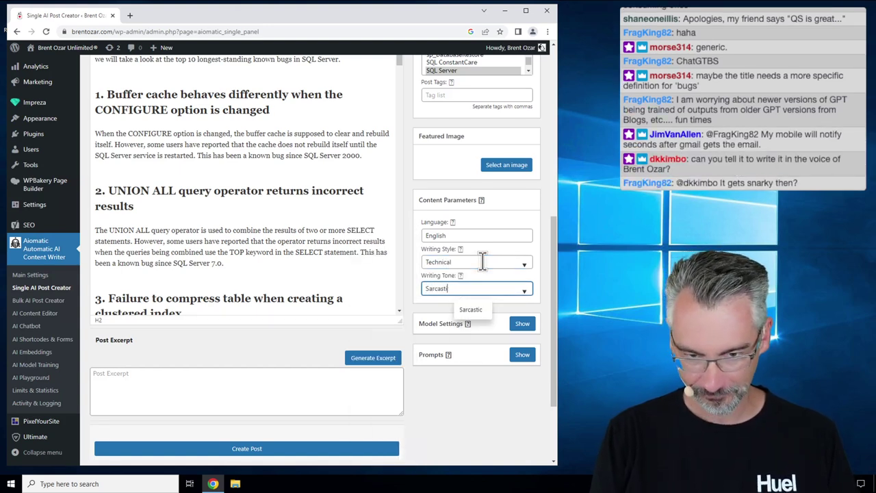
{"action": "type", "text": "c"}
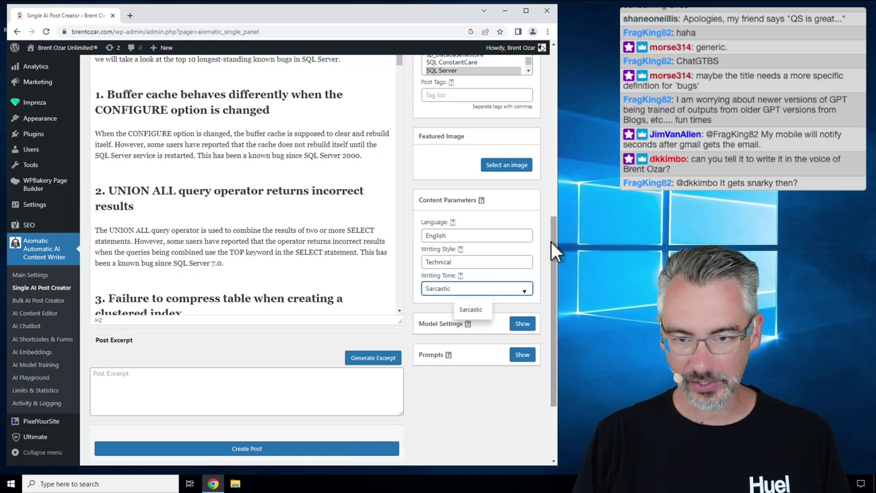
{"action": "left_click_drag", "start_coordinate": [551, 241], "coordinate": [551, 136]}
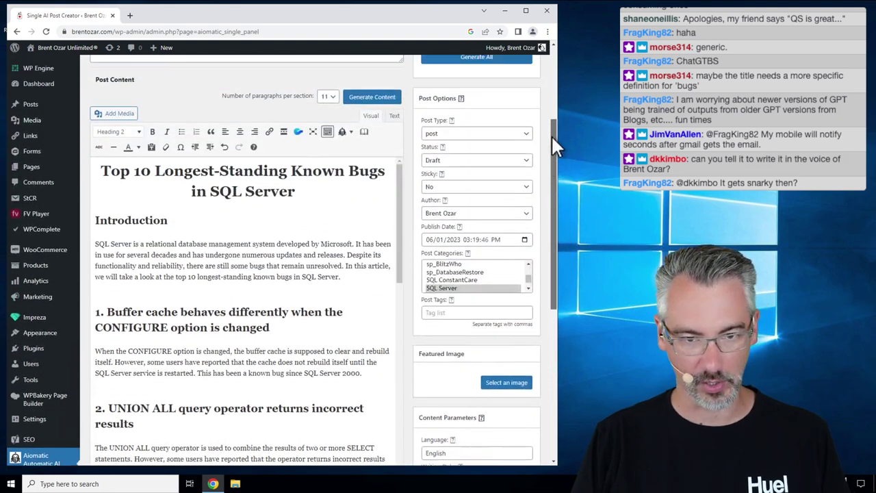
{"action": "left_click", "coordinate": [373, 114]}
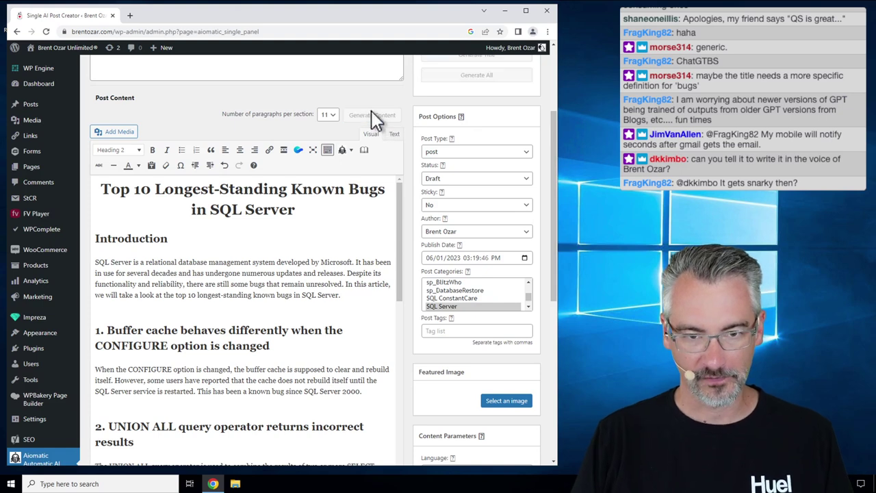